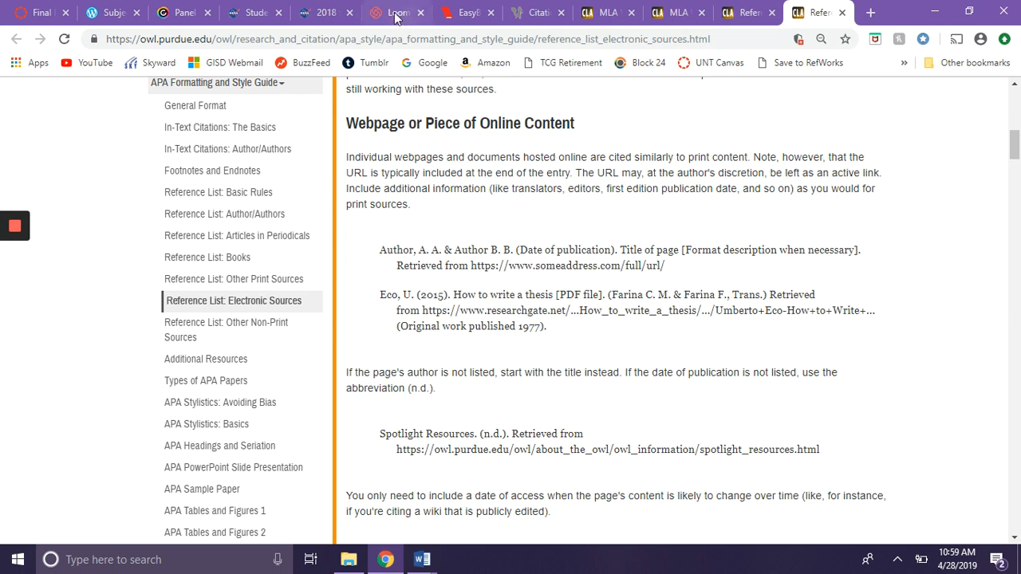
View the EasyBib and Citation Machine sites, and check the Works Cited and References pages in the Word document
click(459, 20)
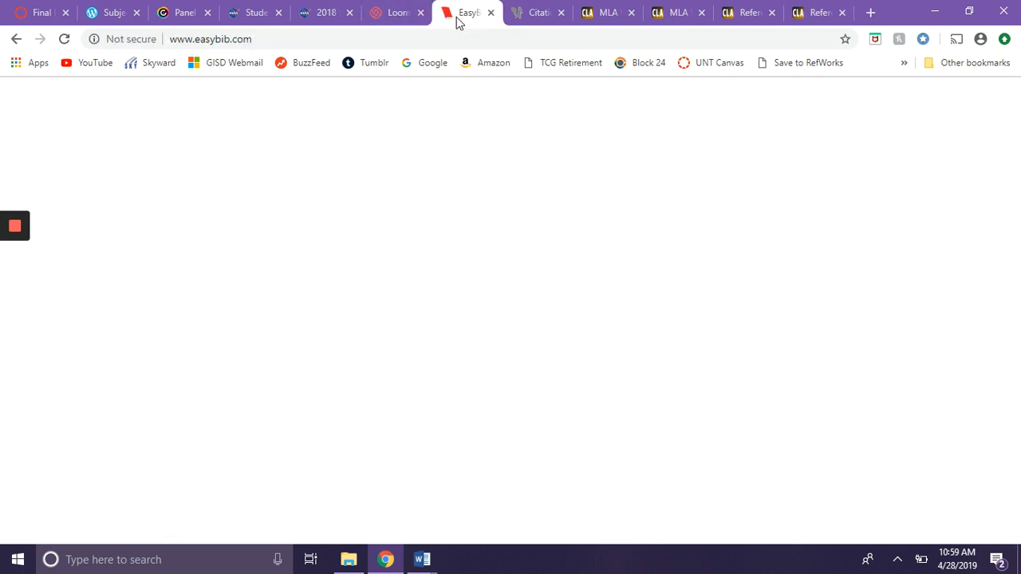
click(531, 14)
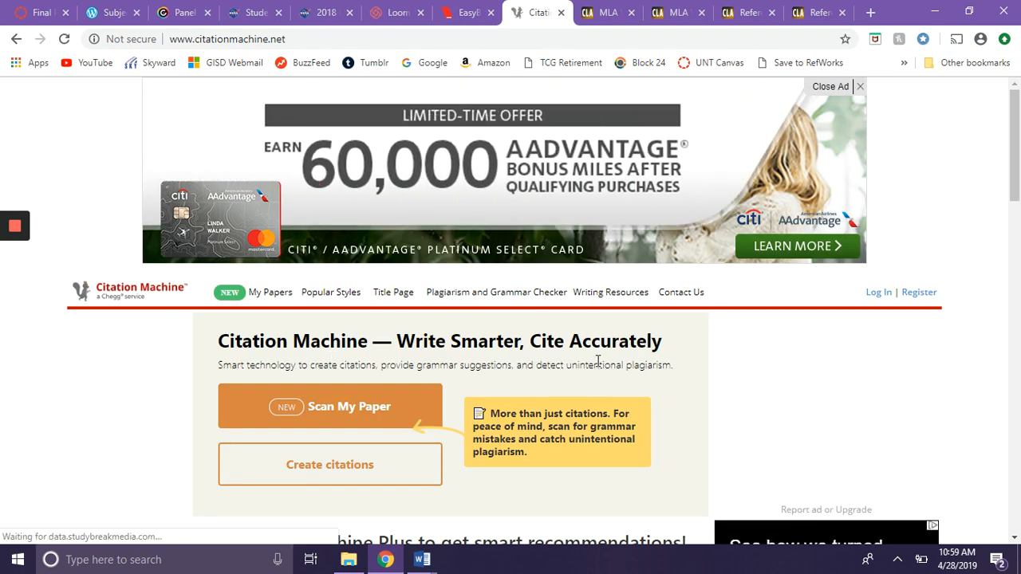
mouse_move(422, 559)
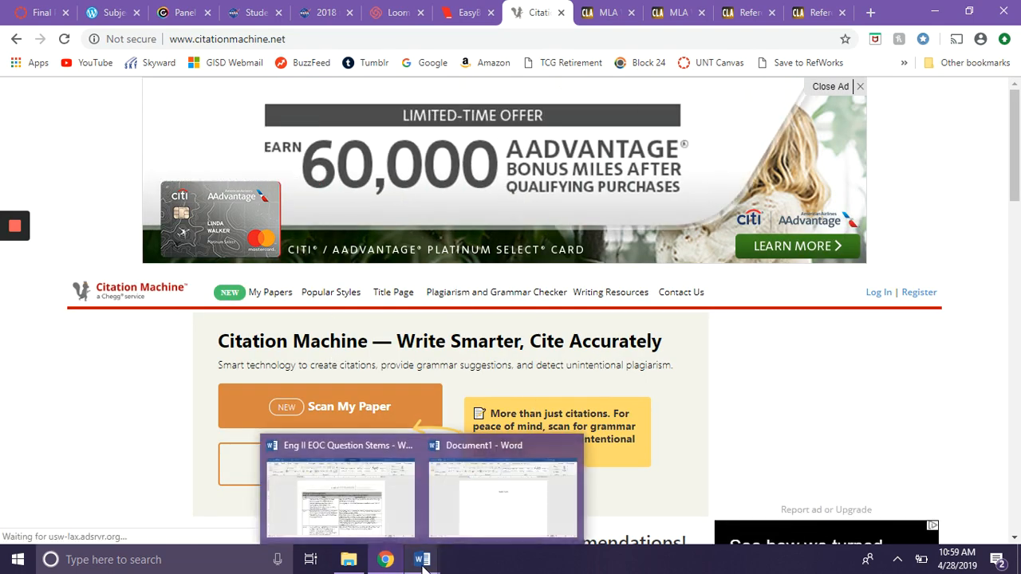
click(500, 503)
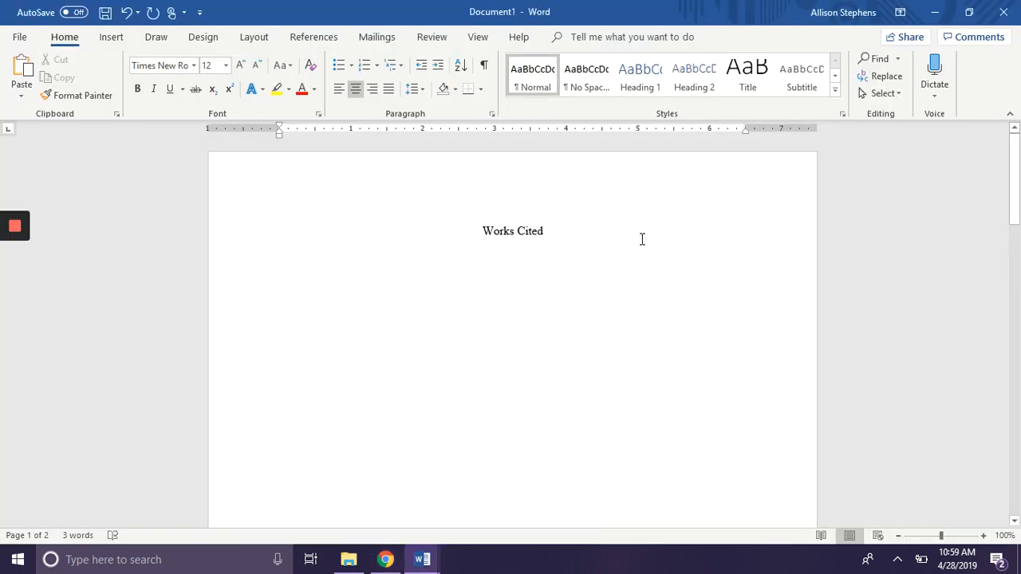
drag(1018, 184, 1014, 365)
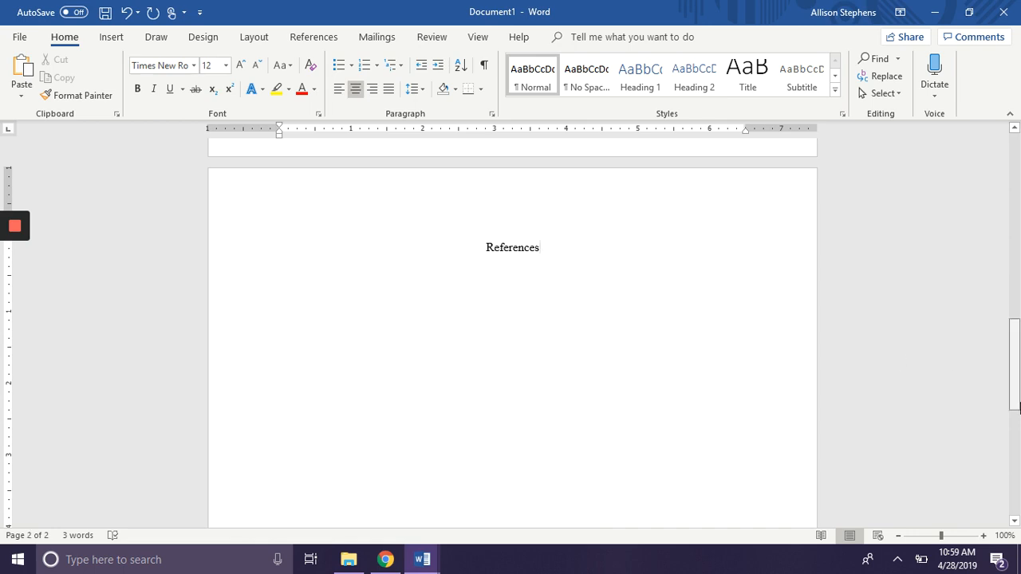
mouse_move(1016, 407)
mouse_down()
mouse_move(998, 189)
mouse_move(1003, 353)
mouse_move(1015, 397)
mouse_up()
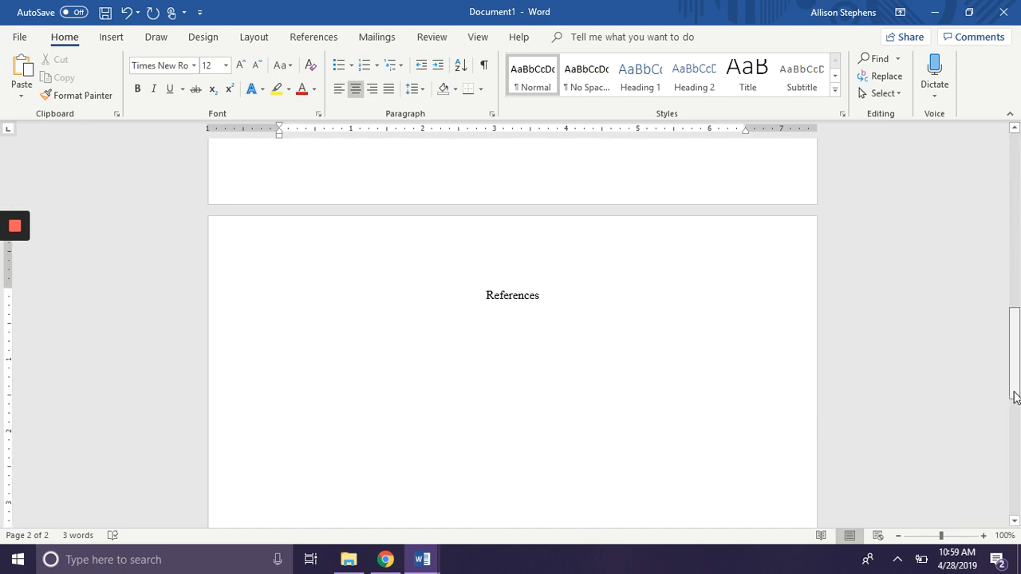
Switch back to Chrome and start EasyBib's citation tool with the option to only create citations
click(385, 559)
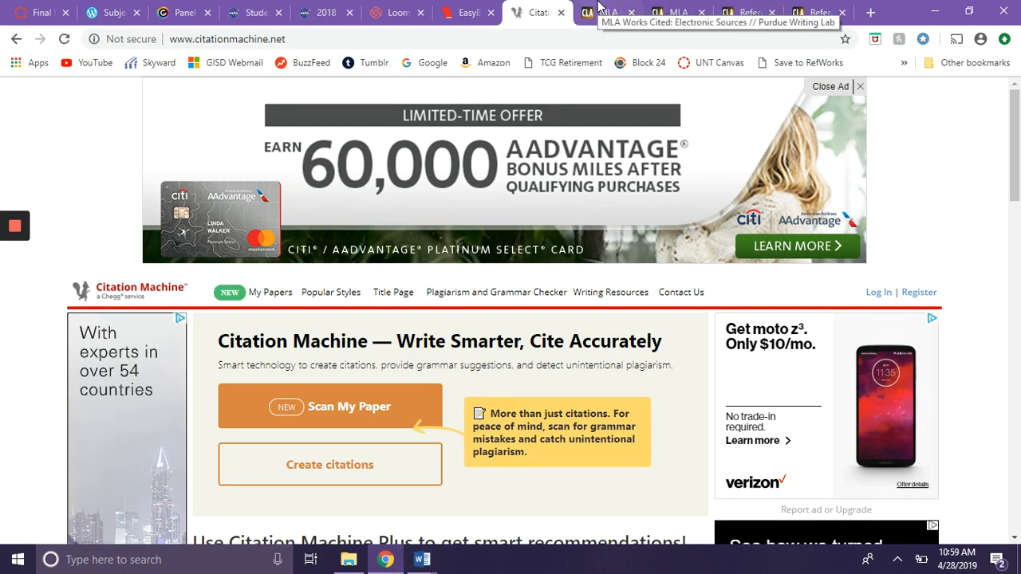
click(467, 13)
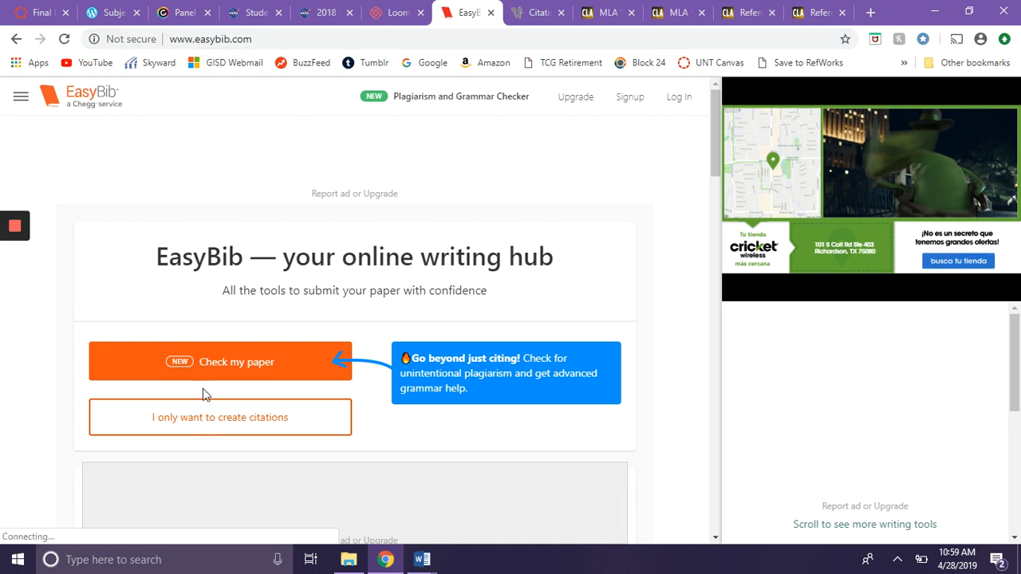
click(238, 425)
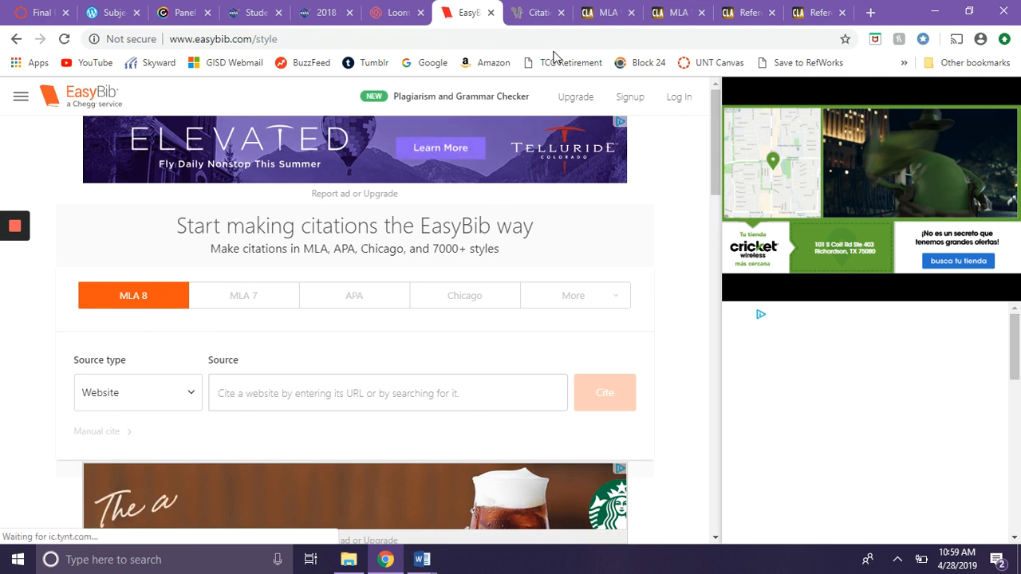
Open the NASA blog article on students traversing land, air and water in Canada and copy its URL
click(254, 14)
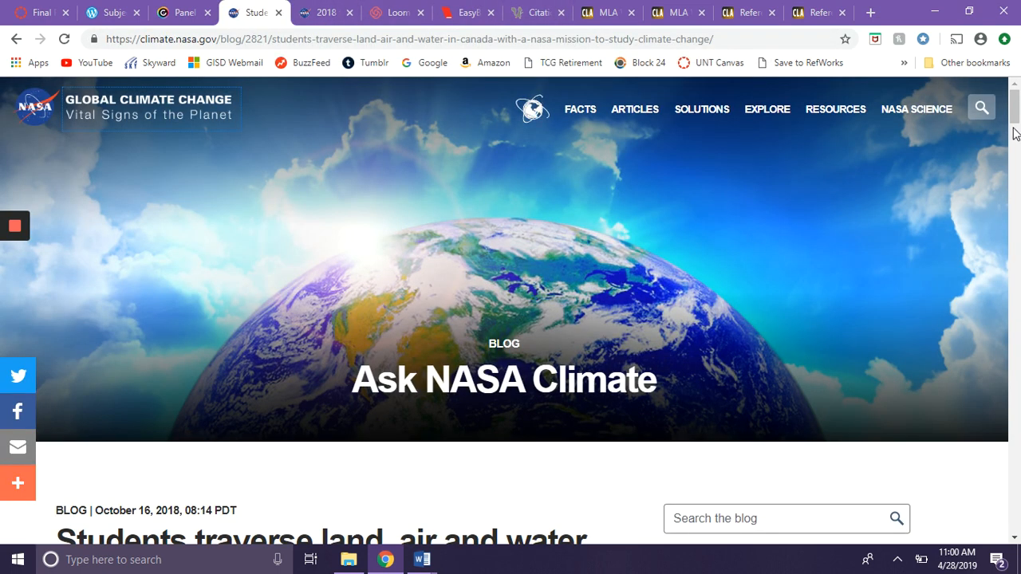
mouse_move(1018, 117)
mouse_down()
mouse_move(1018, 143)
mouse_move(1016, 132)
mouse_up()
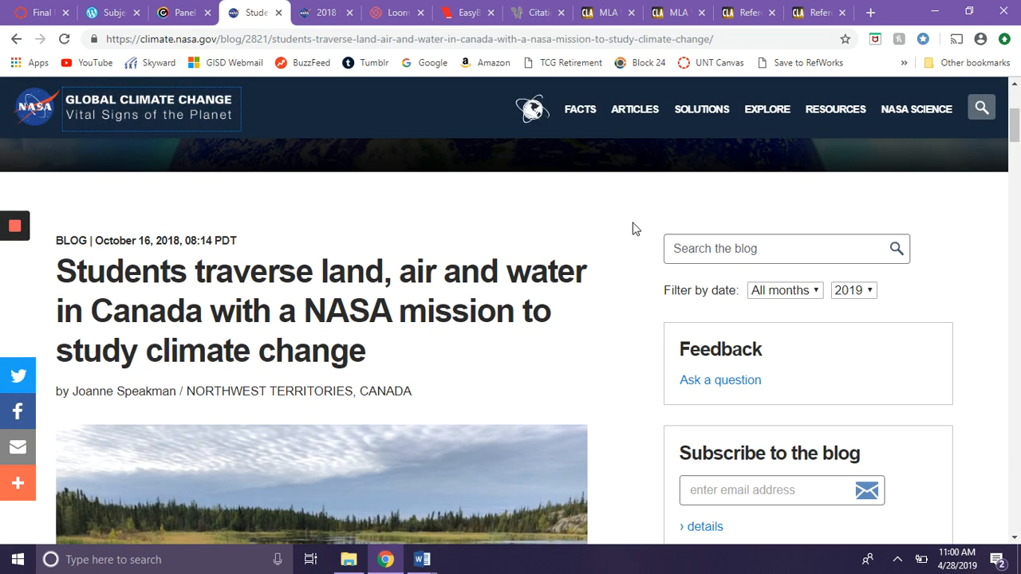
mouse_move(1019, 130)
mouse_down()
mouse_move(1020, 115)
mouse_move(1019, 319)
mouse_move(1016, 135)
mouse_up()
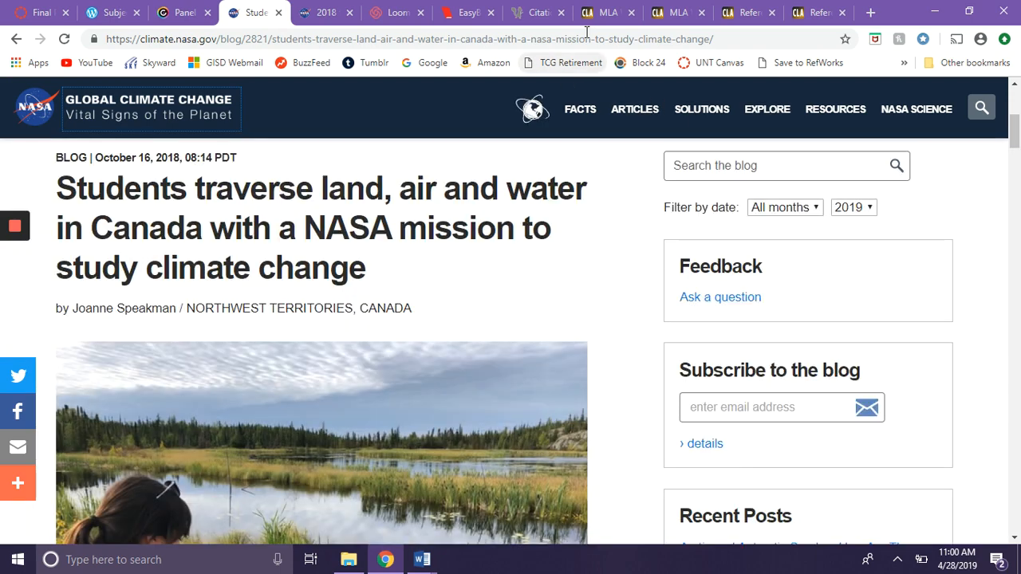
click(626, 40)
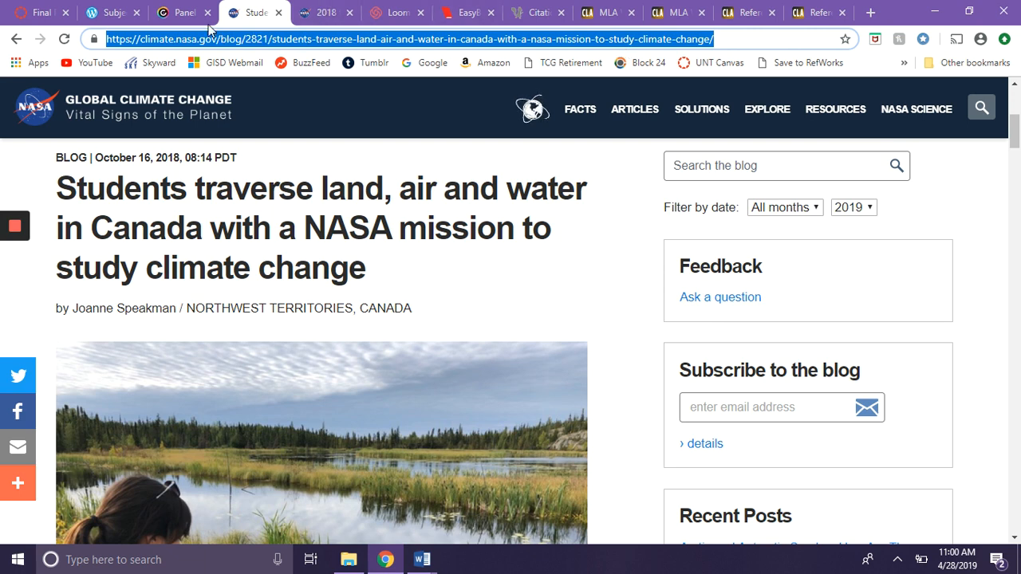
Search EasyBib for the copied article URL as a website source in MLA 8 style
click(463, 13)
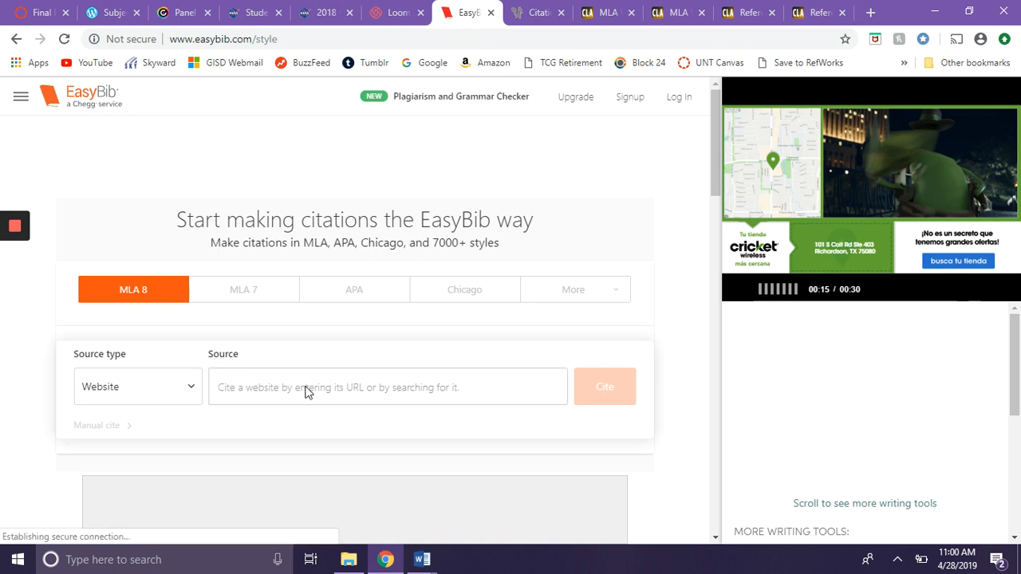
click(281, 391)
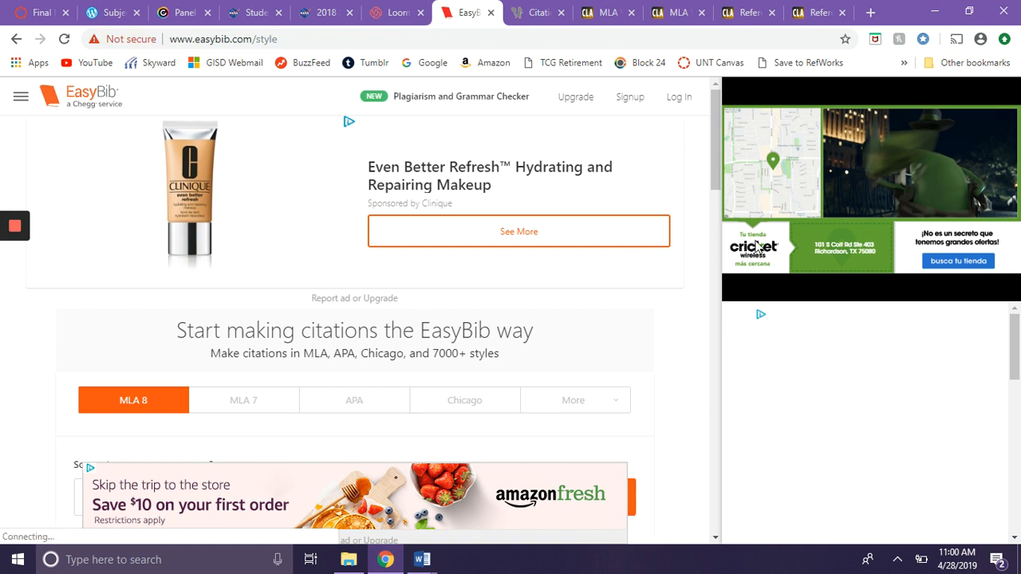
drag(1020, 359, 1020, 411)
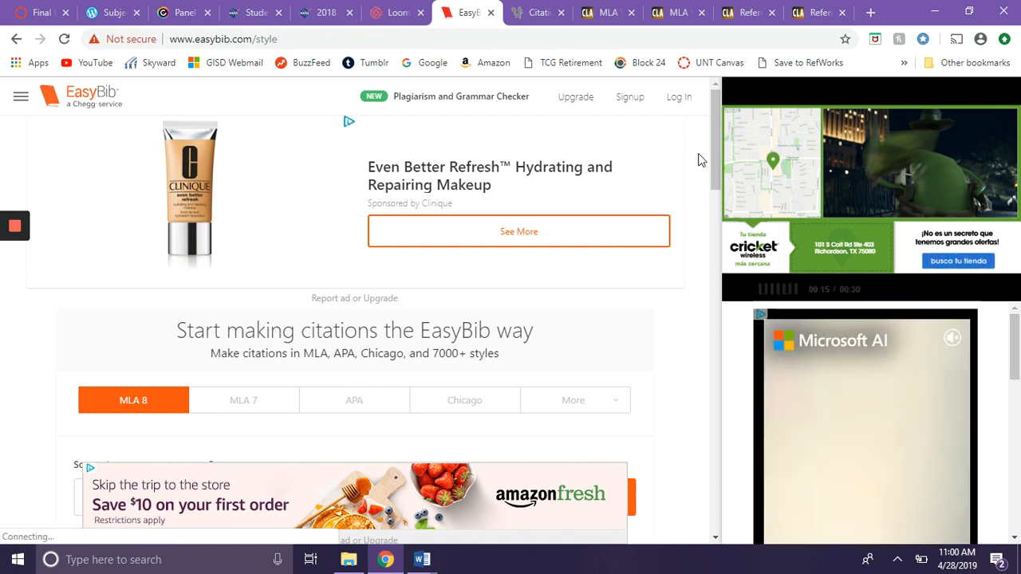
drag(717, 150, 710, 197)
click(615, 272)
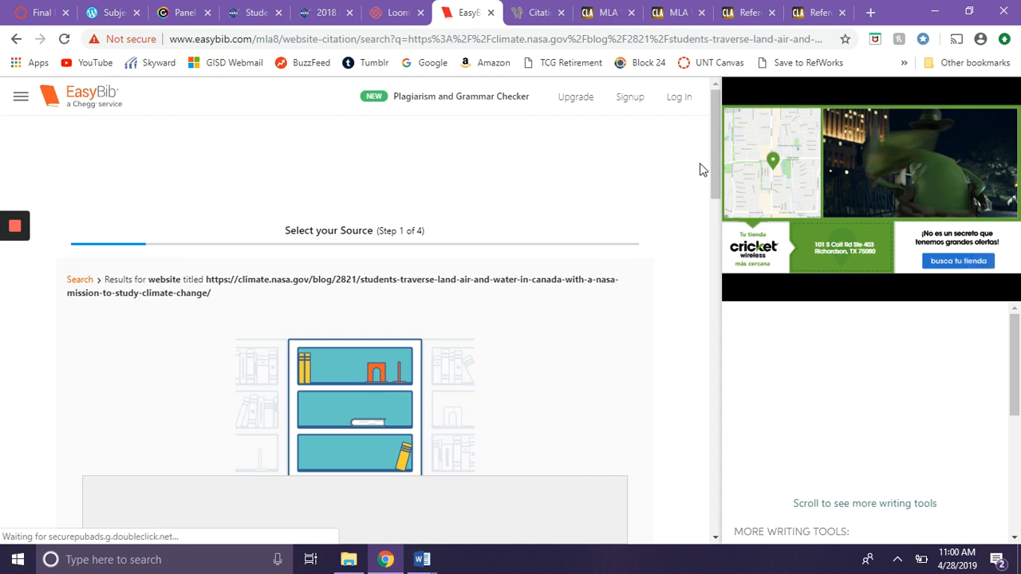
Choose the matching NASA article to cite and continue past the review of its source information
drag(716, 169, 711, 212)
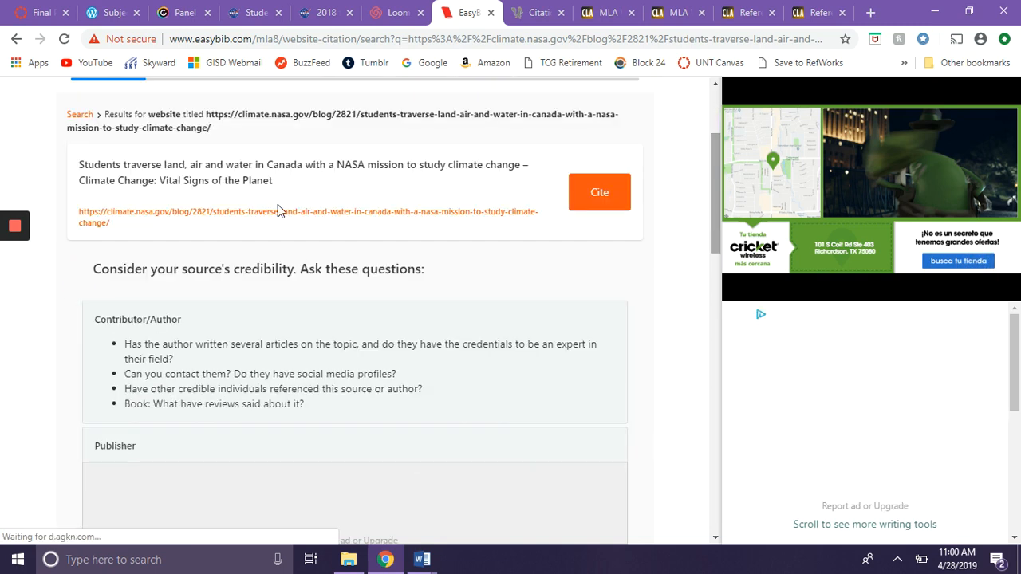
click(597, 196)
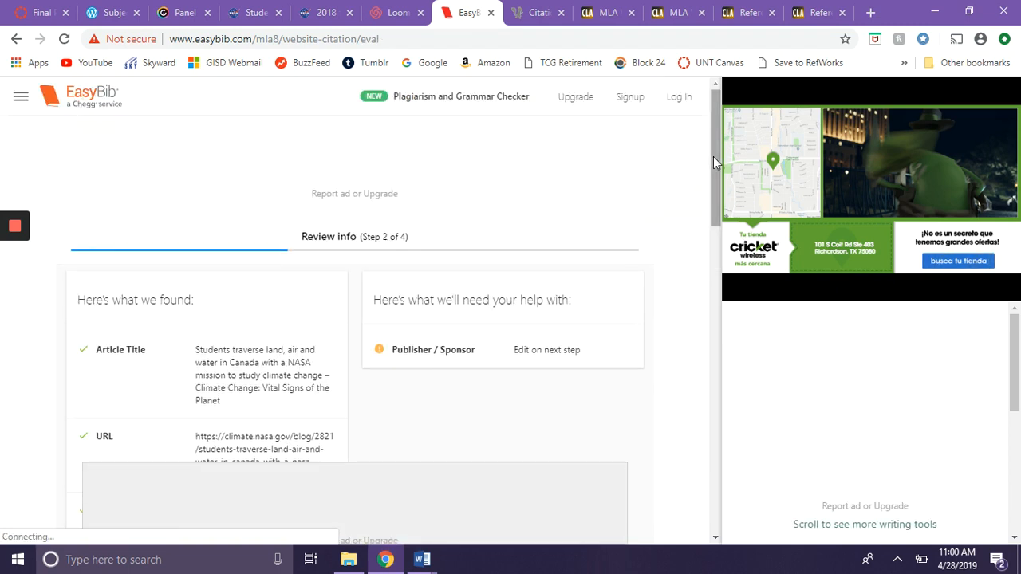
drag(714, 156, 718, 207)
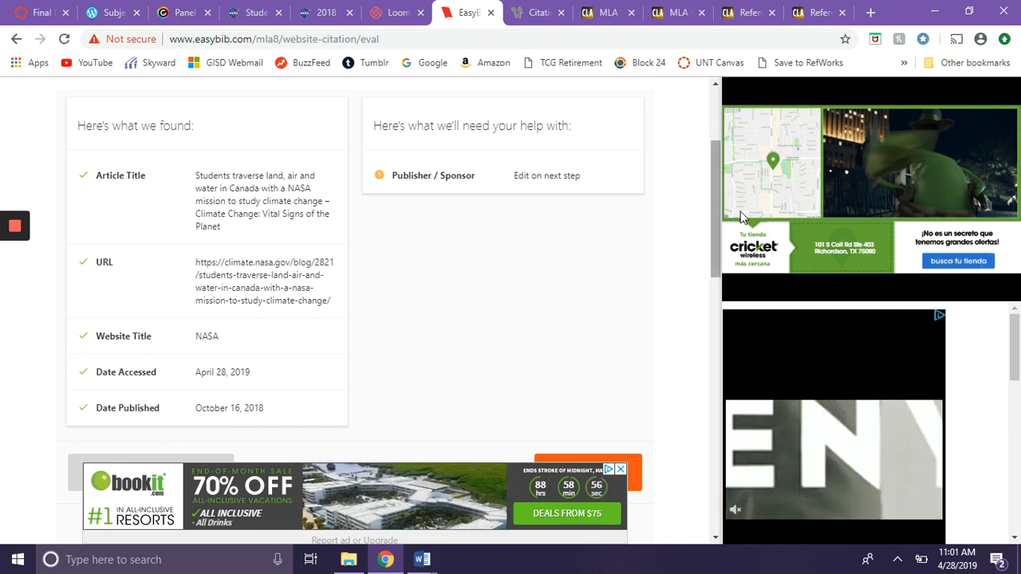
scroll(713, 253, down, 1)
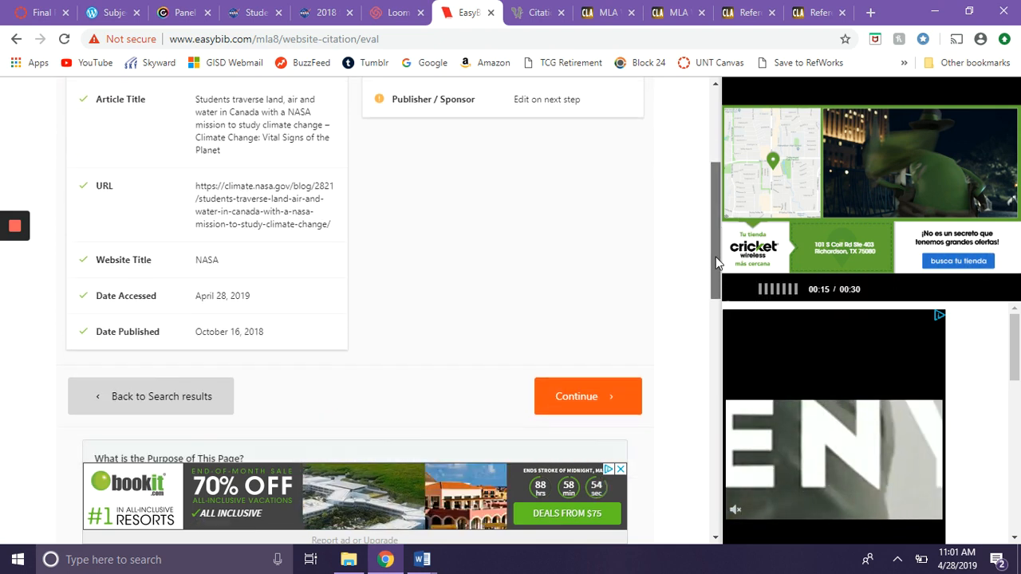
click(586, 399)
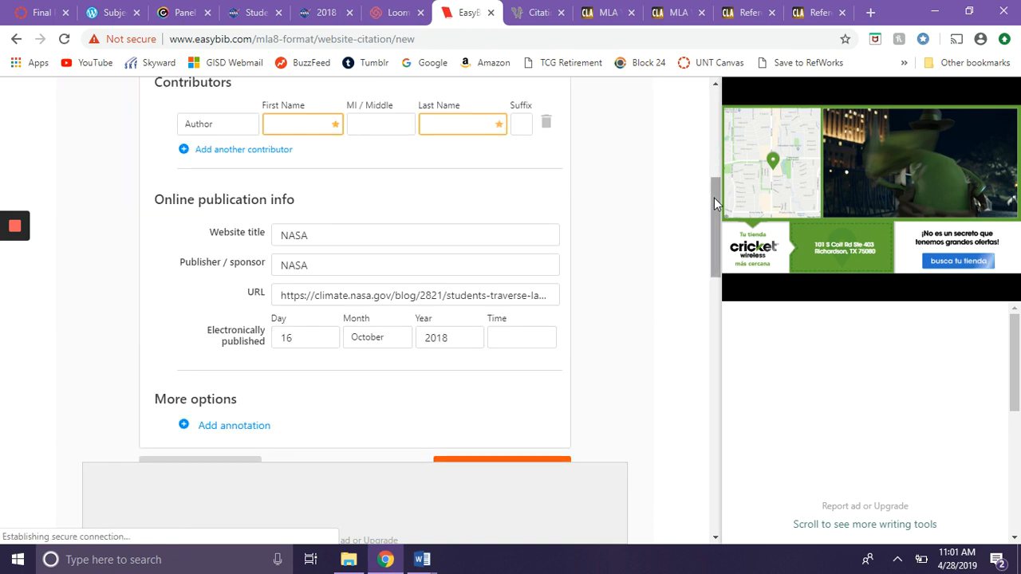
Copy the author's last name from the NASA article's byline into the Last Name field of the citation form
drag(716, 194, 716, 154)
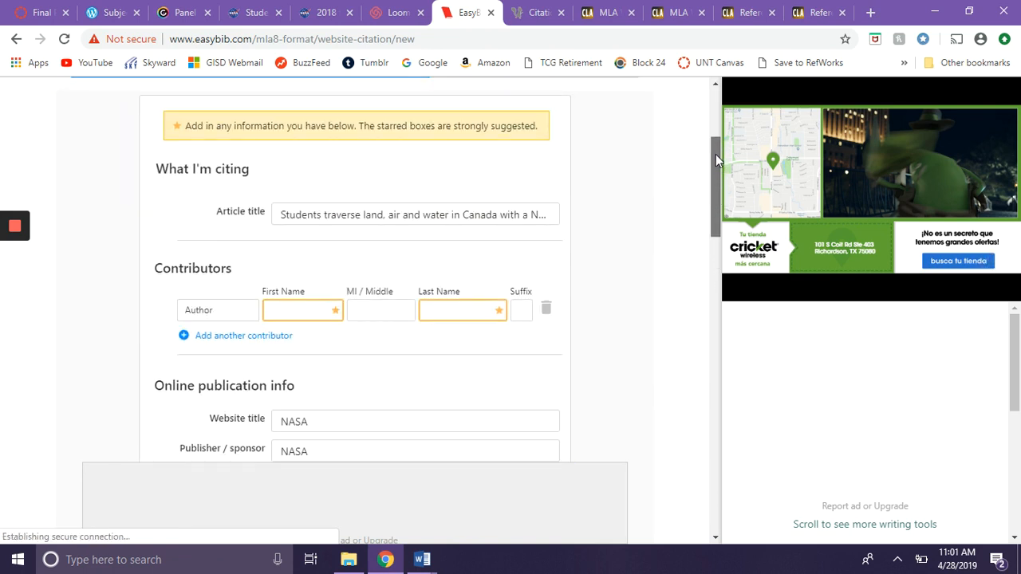
click(315, 317)
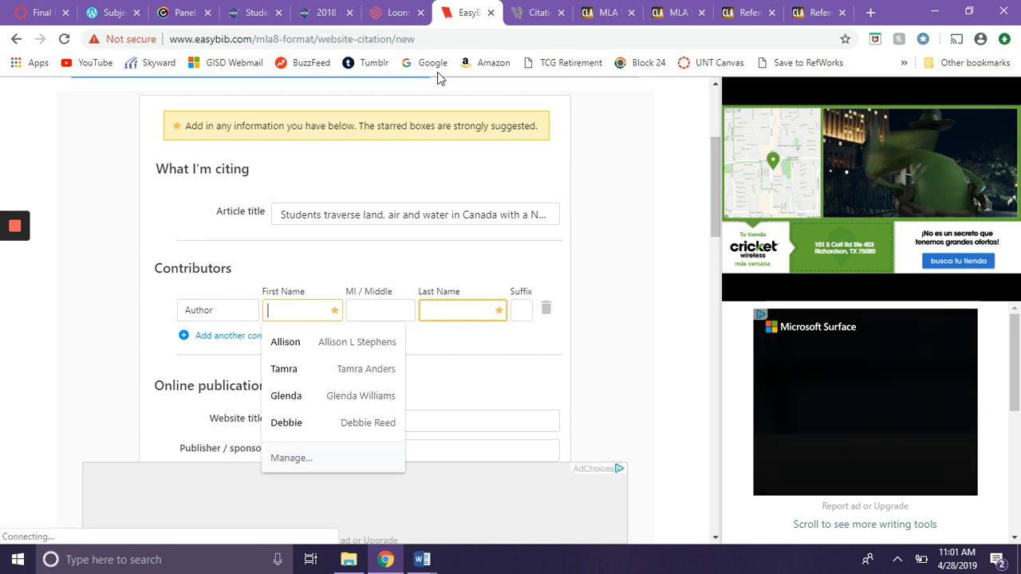
click(316, 14)
click(247, 15)
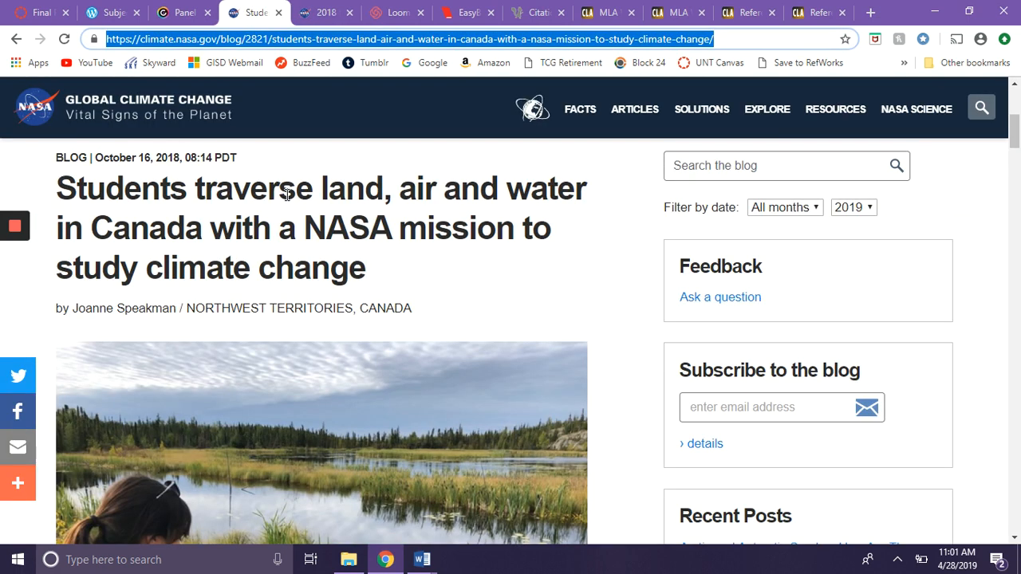
click(139, 306)
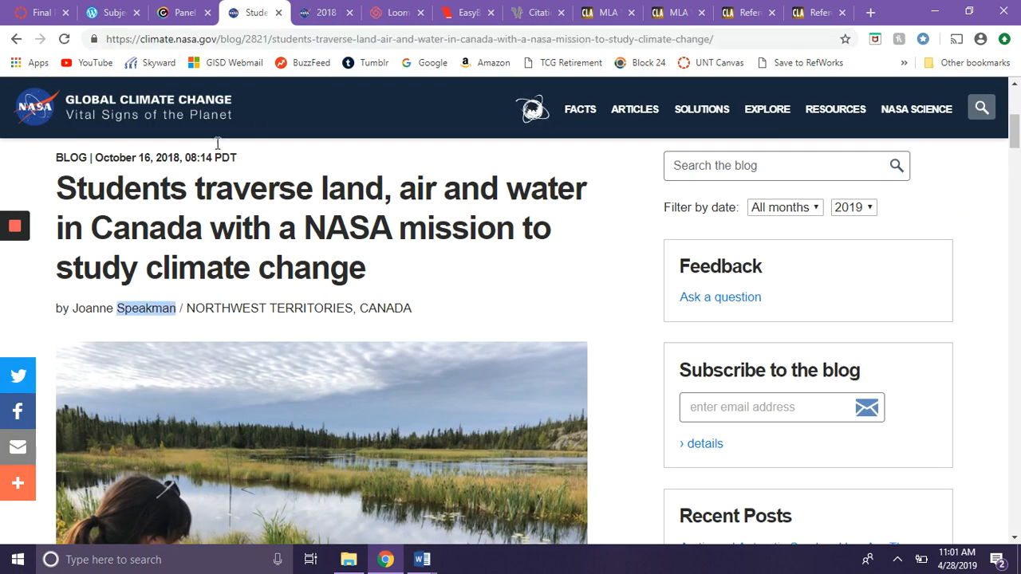
click(317, 14)
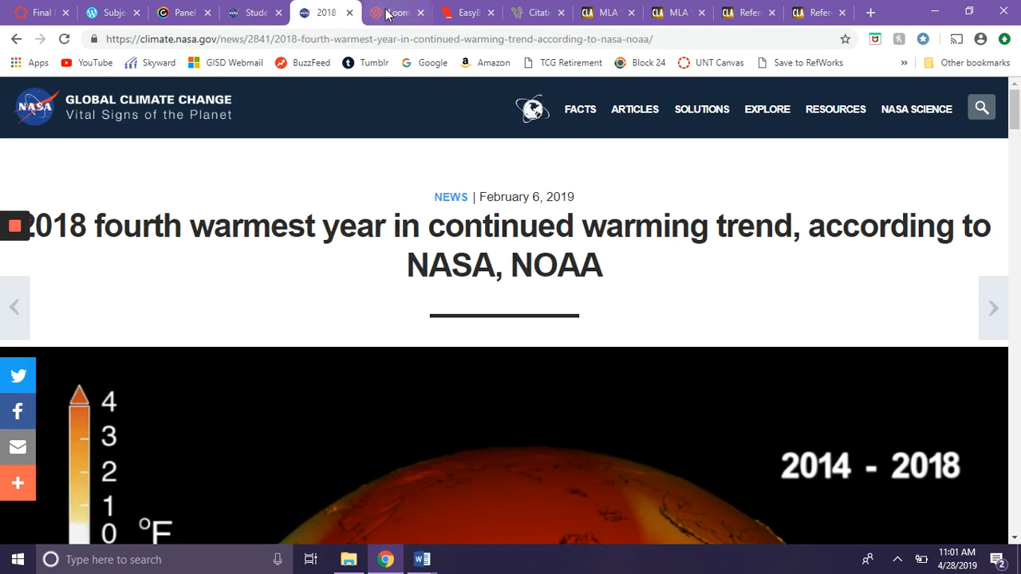
click(469, 12)
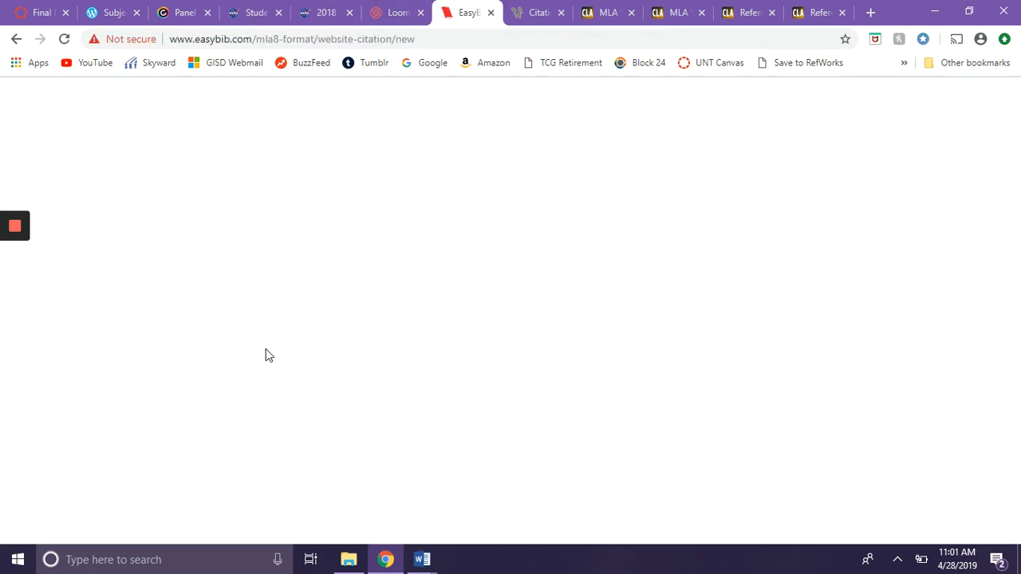
click(292, 309)
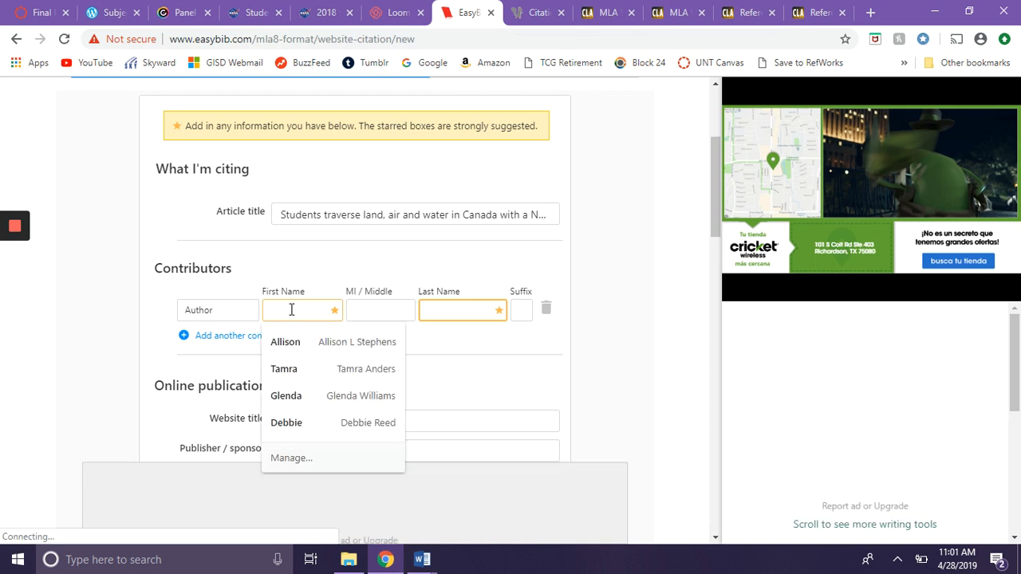
click(451, 311)
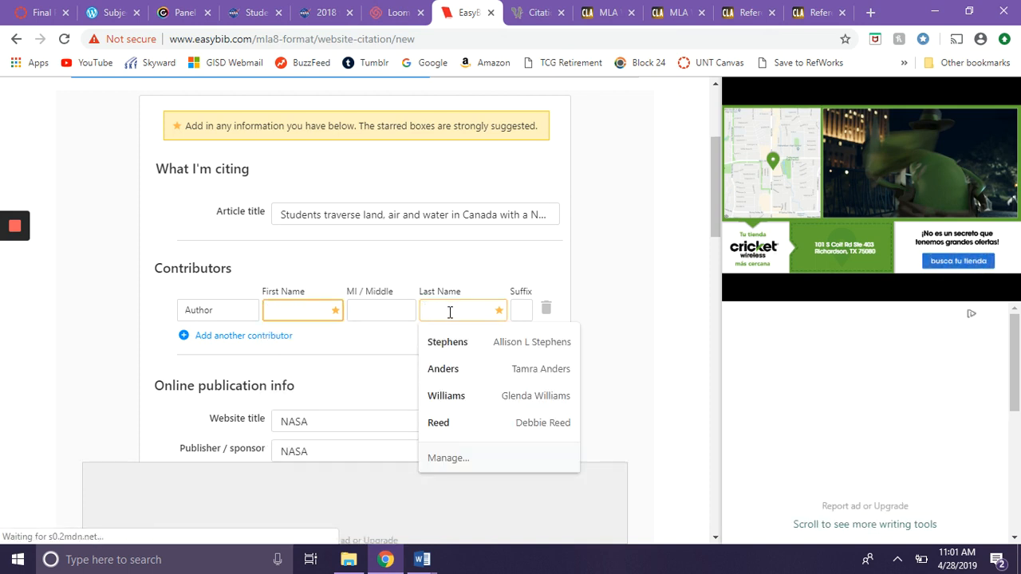
text(Speakman)
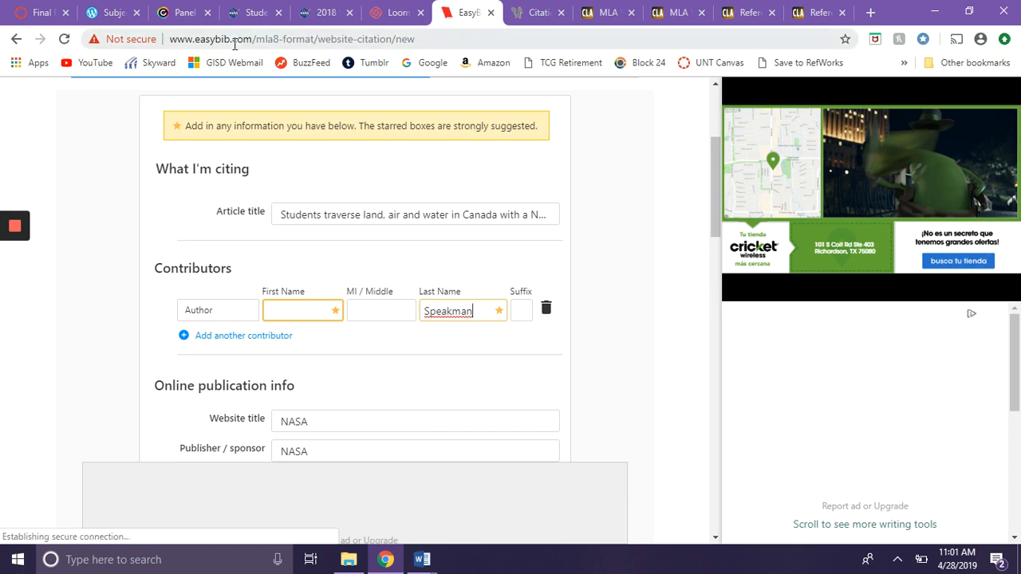
Look up the author's first name in the NASA article's byline and enter it in the citation form's First Name field
click(249, 13)
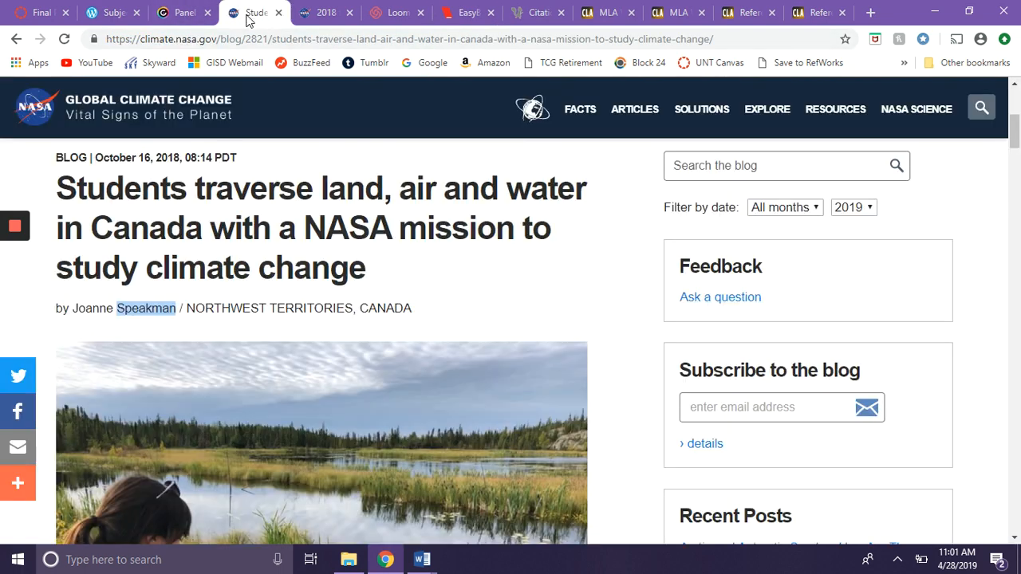
double_click(75, 314)
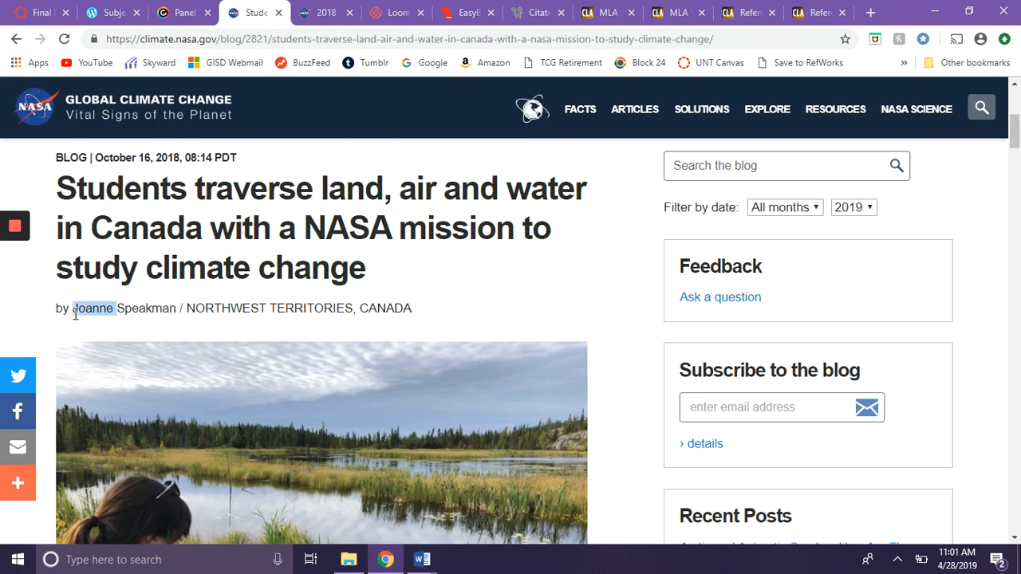
click(390, 9)
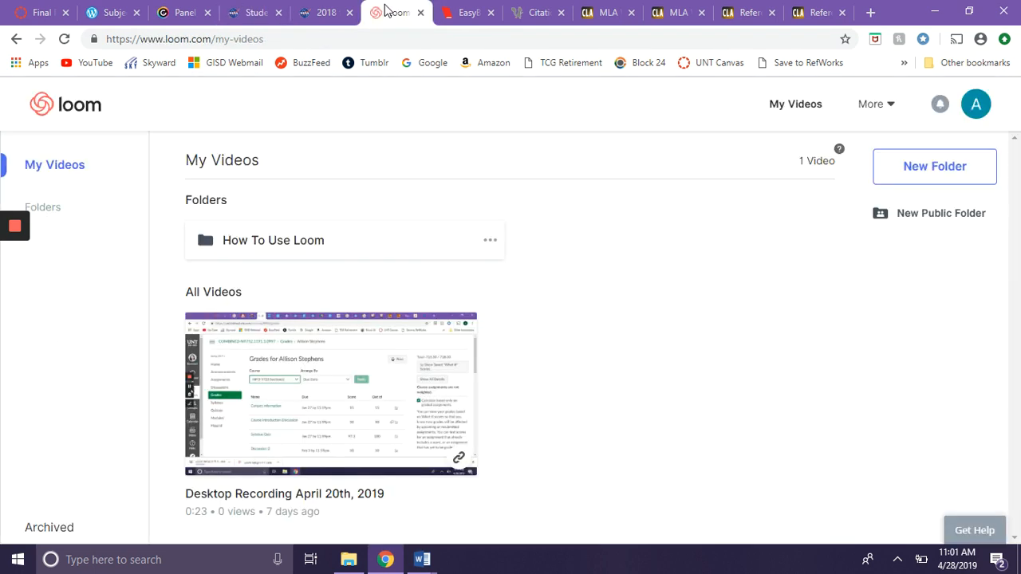
click(468, 12)
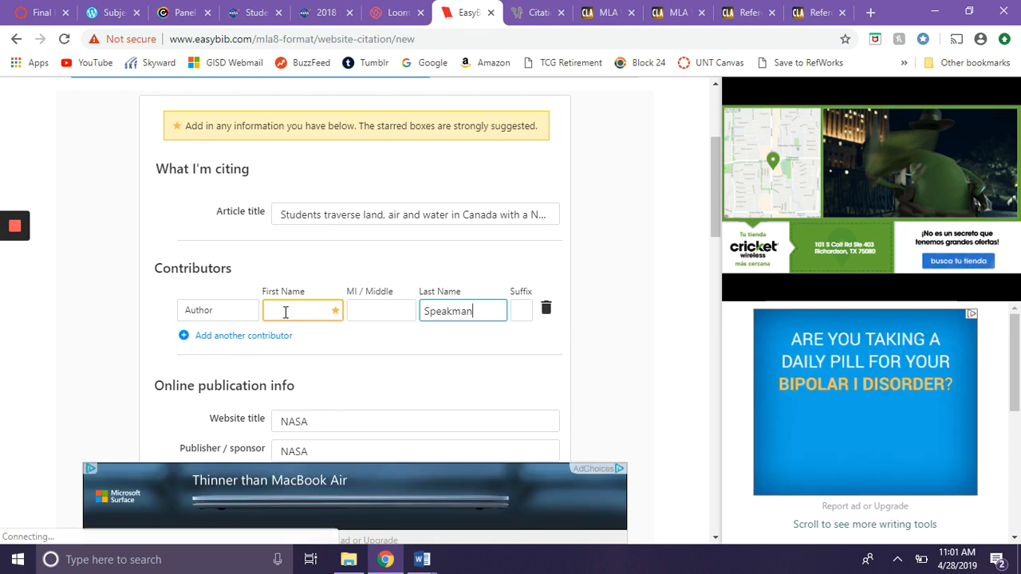
click(285, 311)
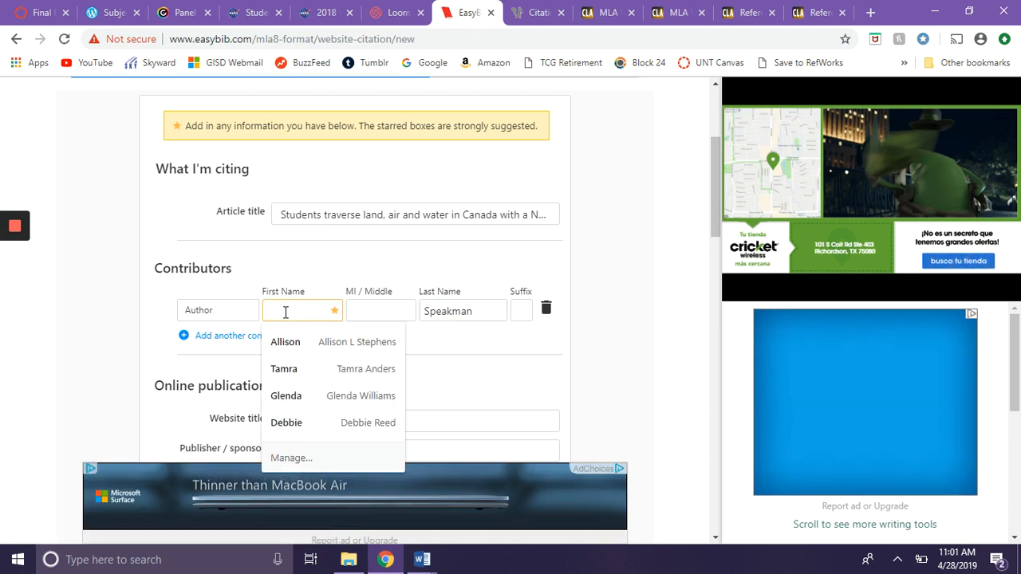
text(Joanne)
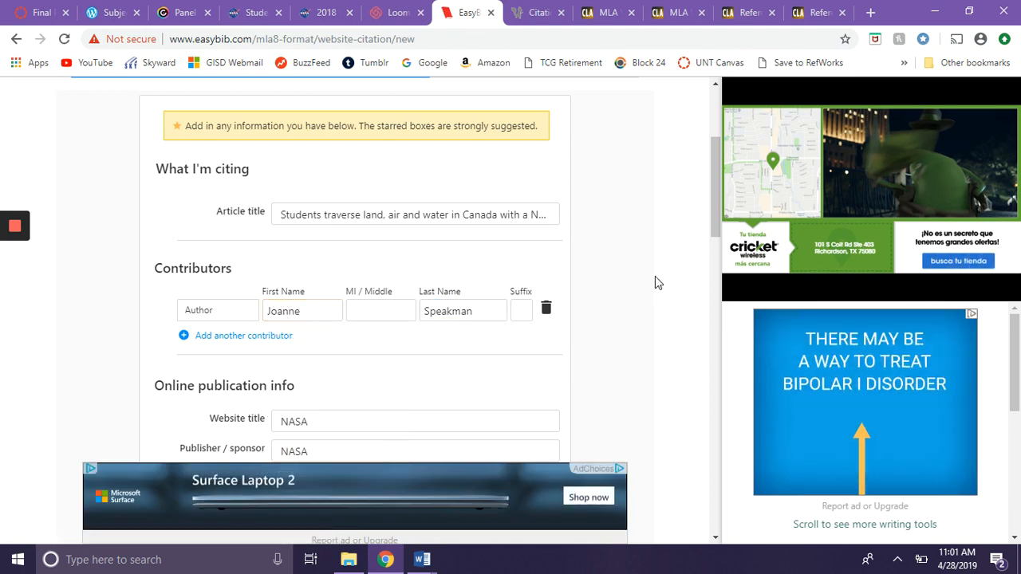
Complete the citation and bring its Works Cited entry into view in the citation list
drag(715, 230, 734, 276)
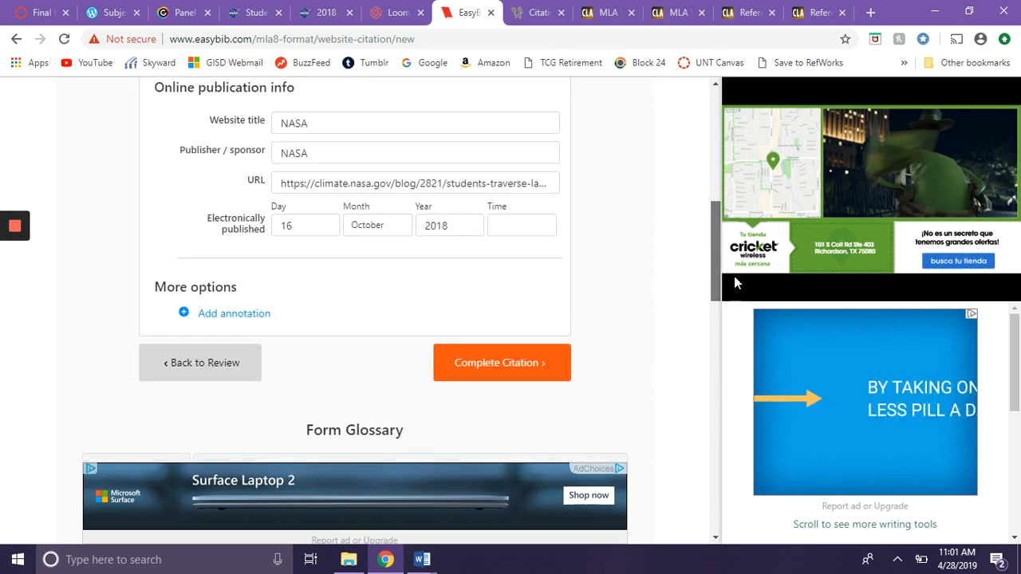
click(542, 371)
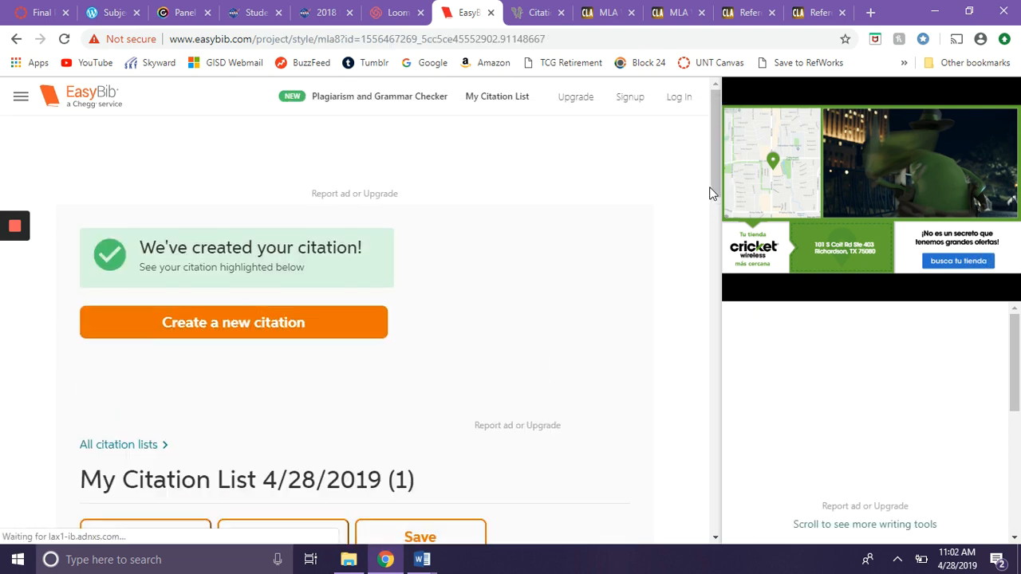
scroll(716, 229, down, 3)
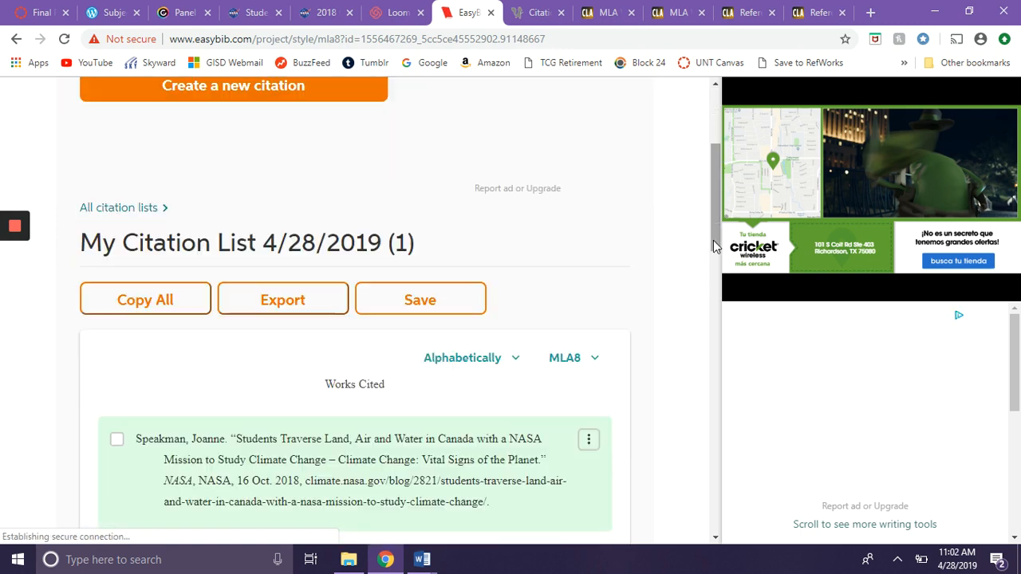
scroll(716, 270, down, 2)
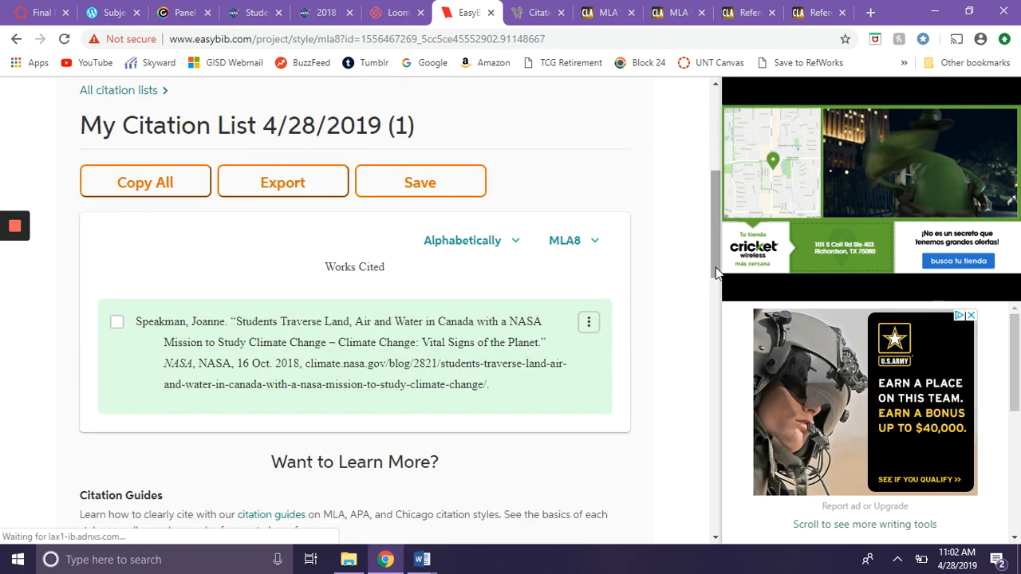
mouse_move(215, 388)
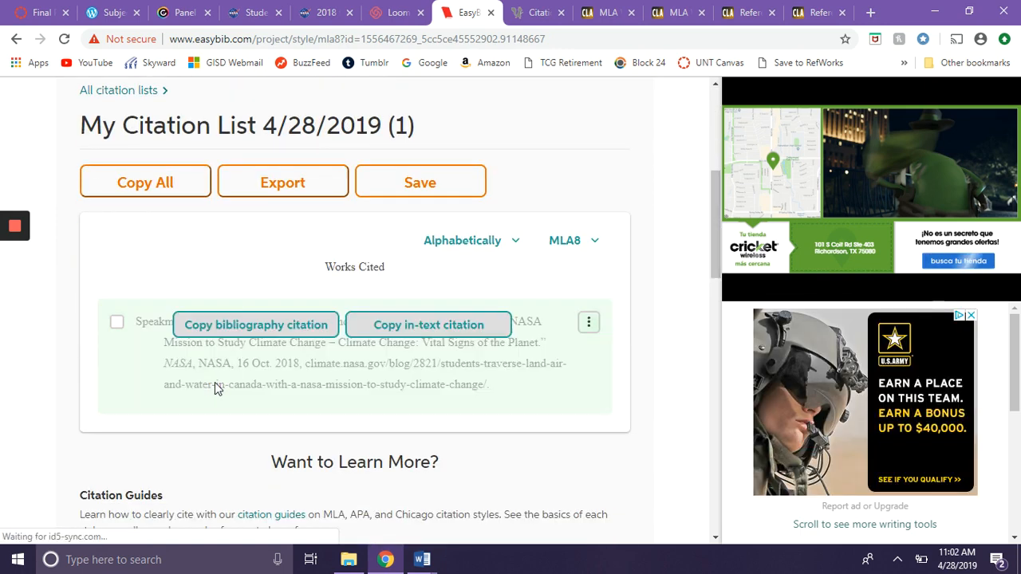
Find the blog posting format on the Purdue OWL MLA electronic sources page and detach the page into its own smaller window
click(600, 9)
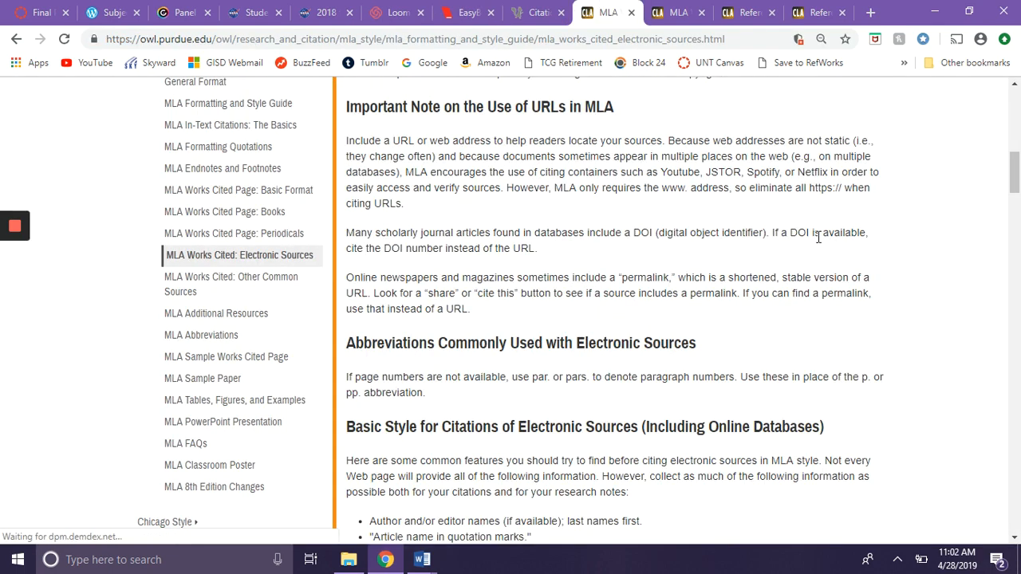
drag(1020, 176, 1020, 105)
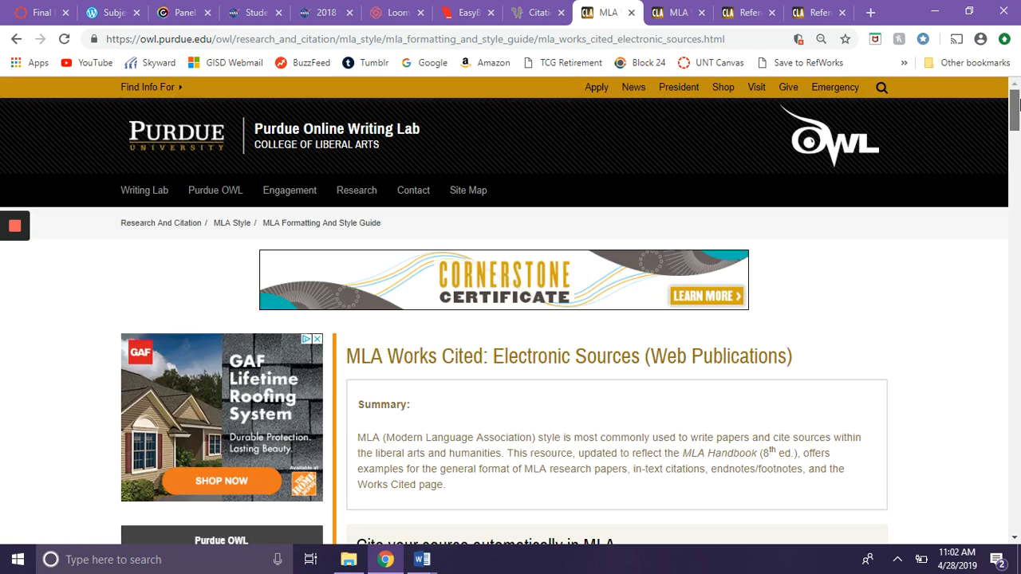
drag(1015, 120, 1016, 433)
drag(1015, 520, 1015, 449)
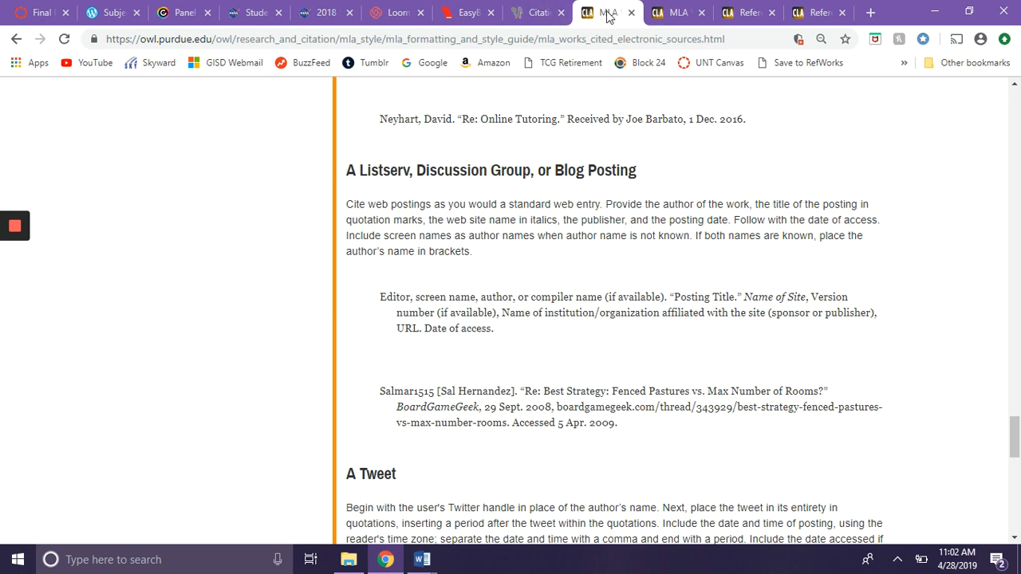
drag(488, 97, 266, 75)
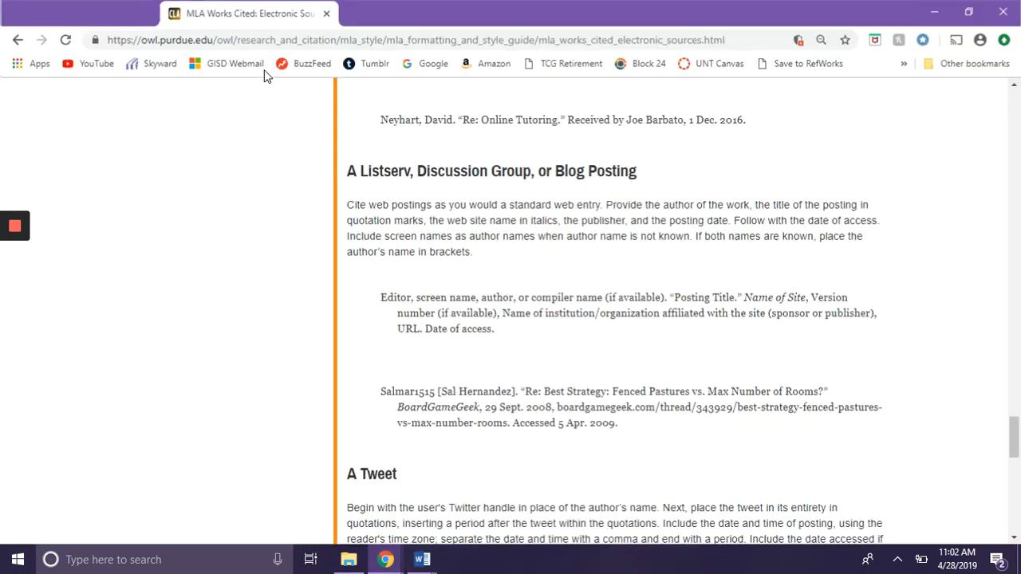
click(969, 12)
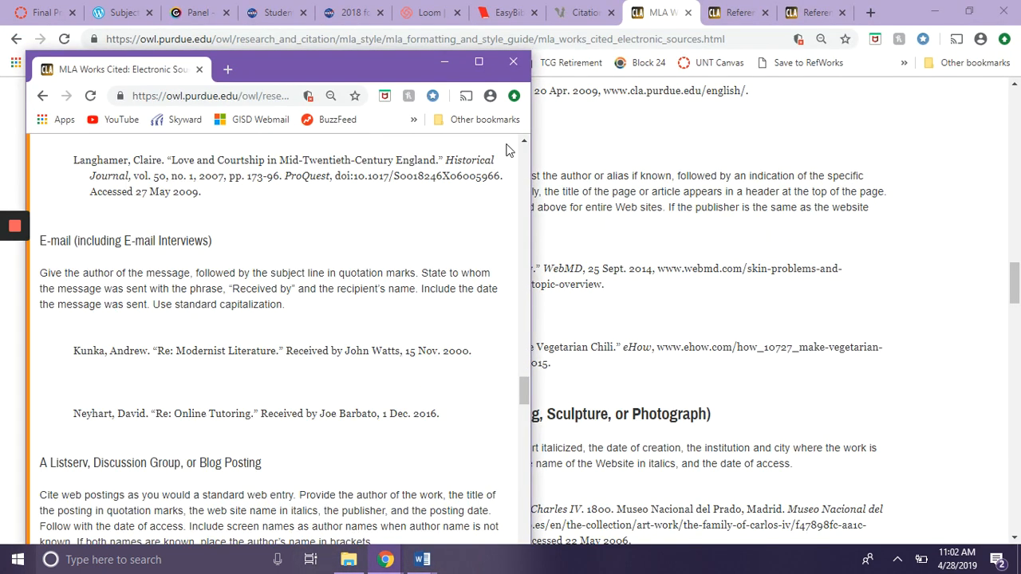
Detach the EasyBib citation list into its own browser window and maximize that window
click(262, 13)
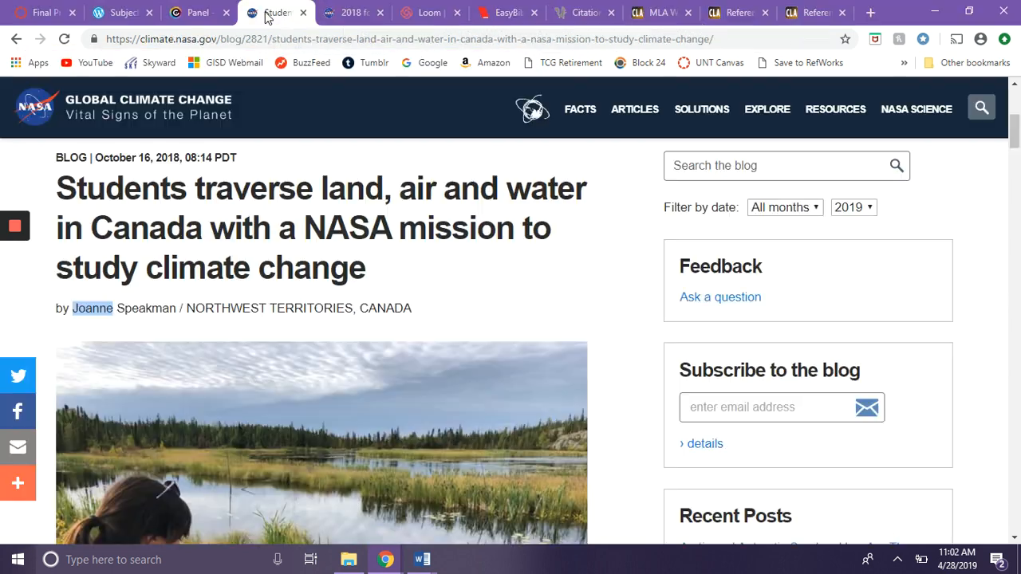
click(496, 14)
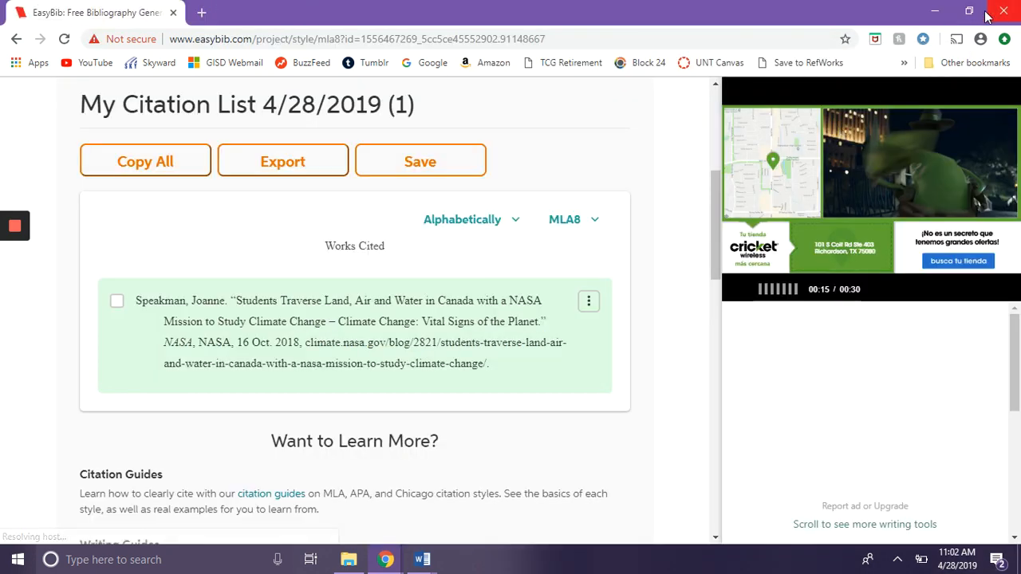
click(969, 12)
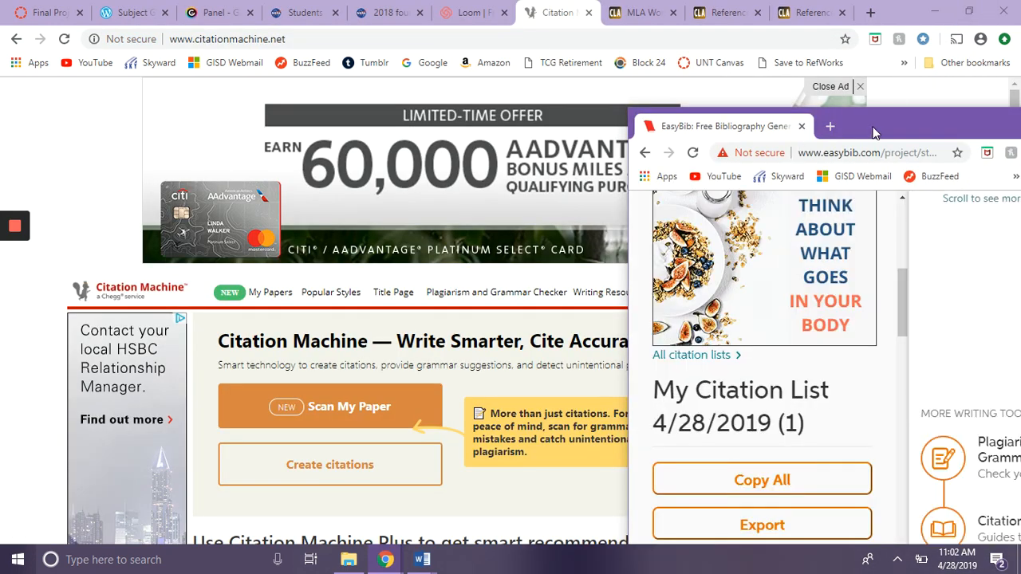
drag(870, 128, 698, 41)
double_click(696, 28)
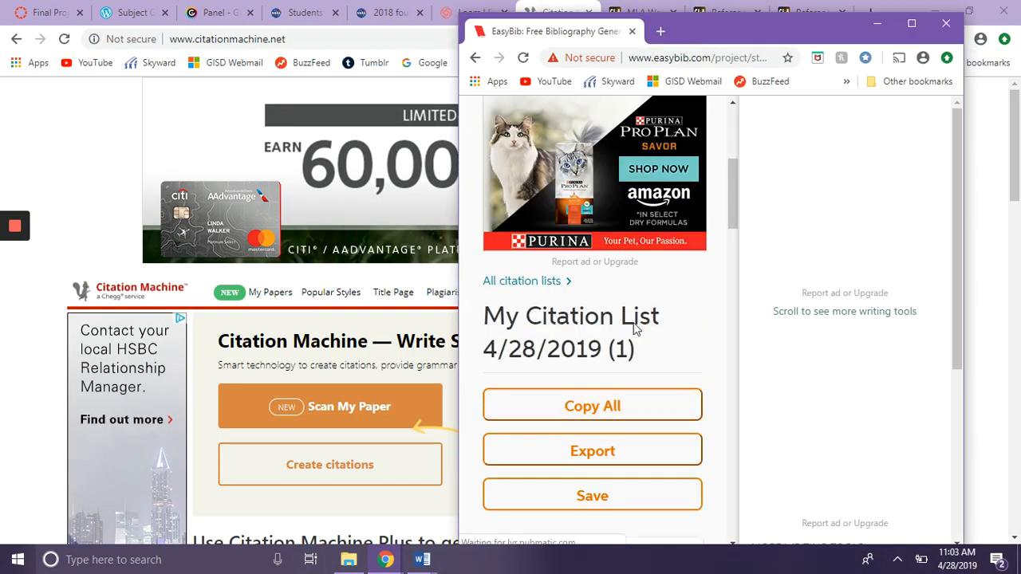
drag(785, 30, 786, 21)
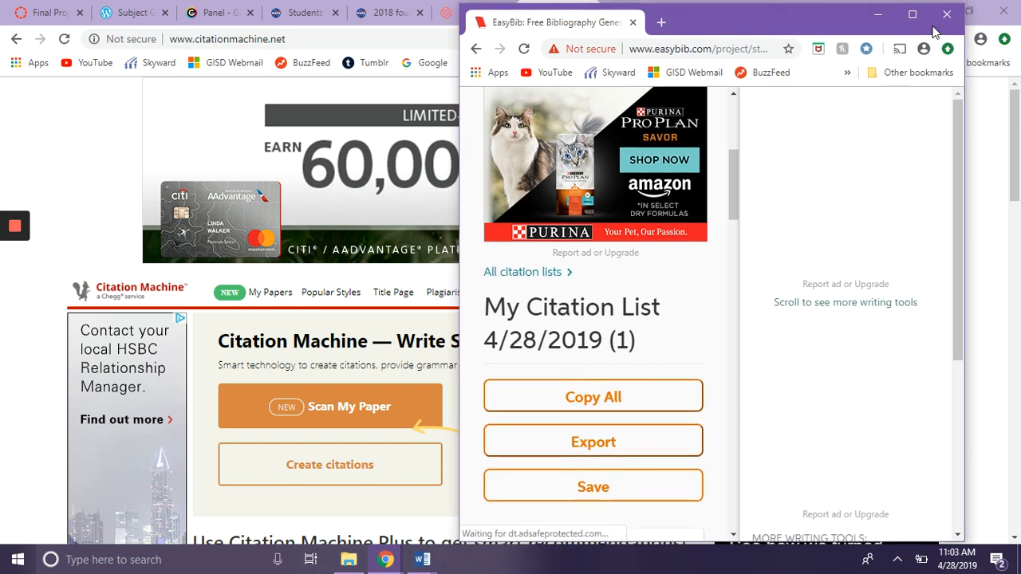
click(911, 16)
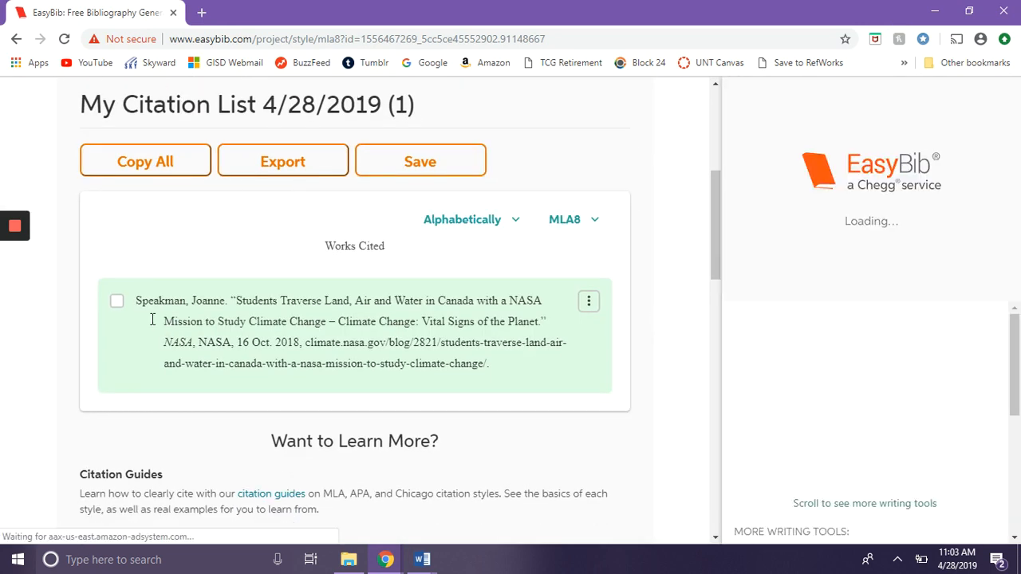
Copy the NASA article's bibliography citation and switch to the Word document Document1
mouse_move(224, 323)
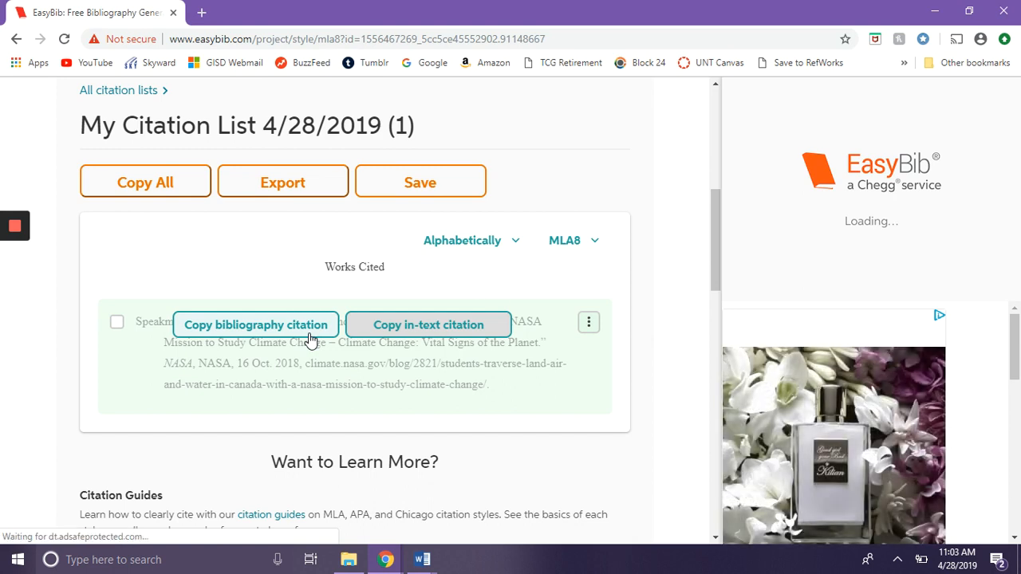
click(309, 339)
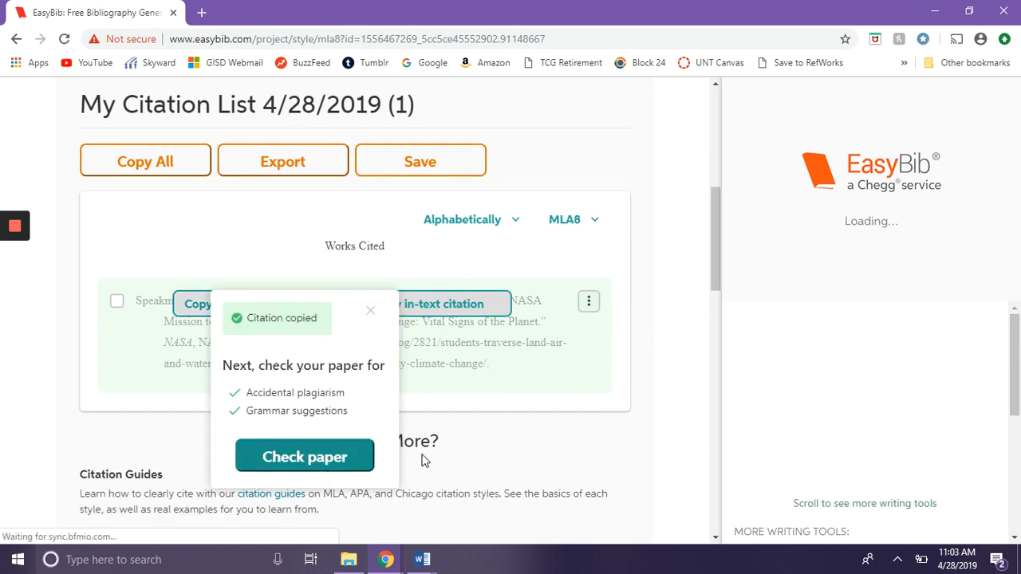
click(422, 560)
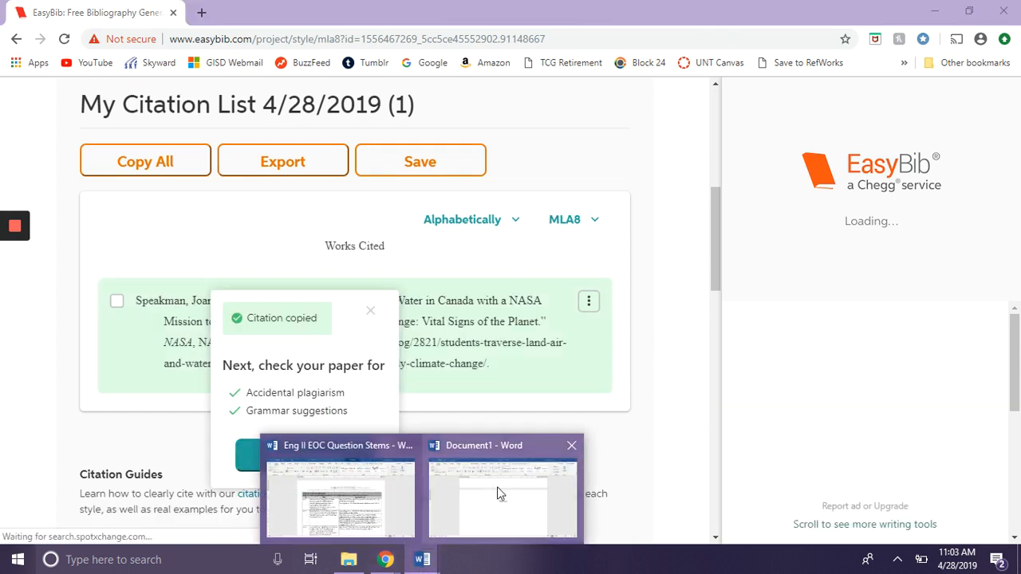
click(502, 493)
Justify the empty line below the Works Cited heading and place the insertion point at its start
drag(1016, 387, 1016, 191)
click(358, 286)
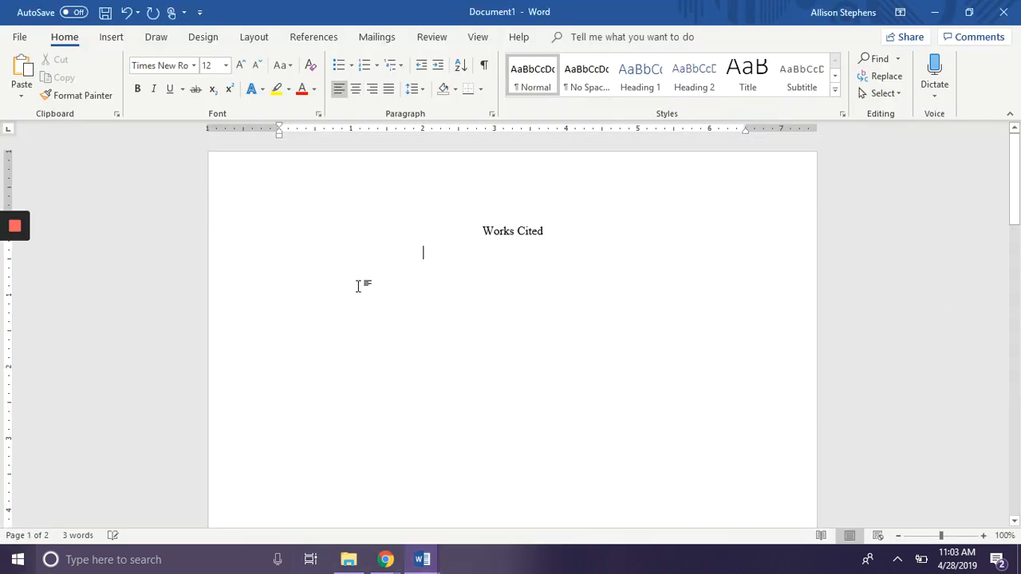
key(ctrl+j)
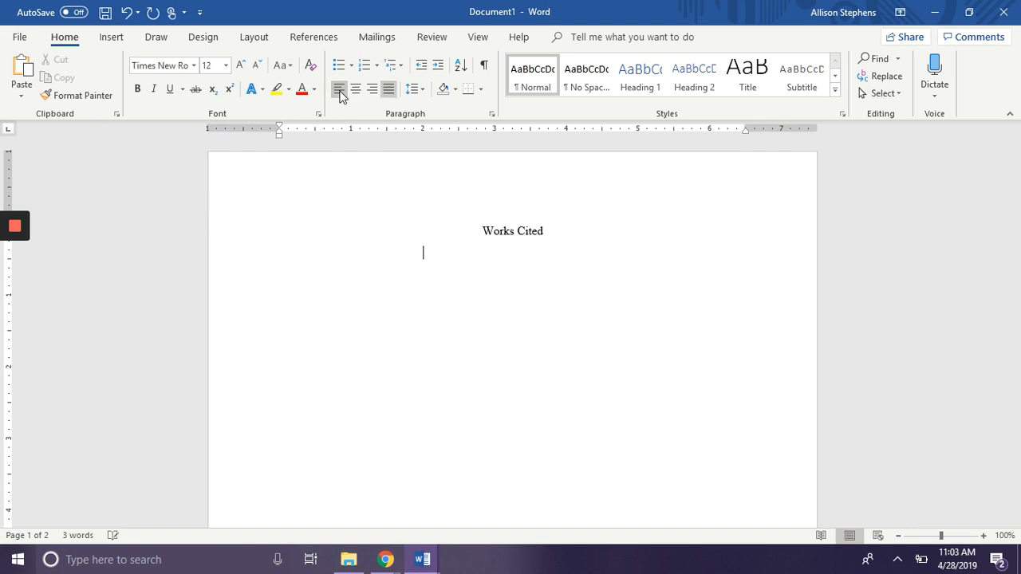
click(259, 247)
click(327, 255)
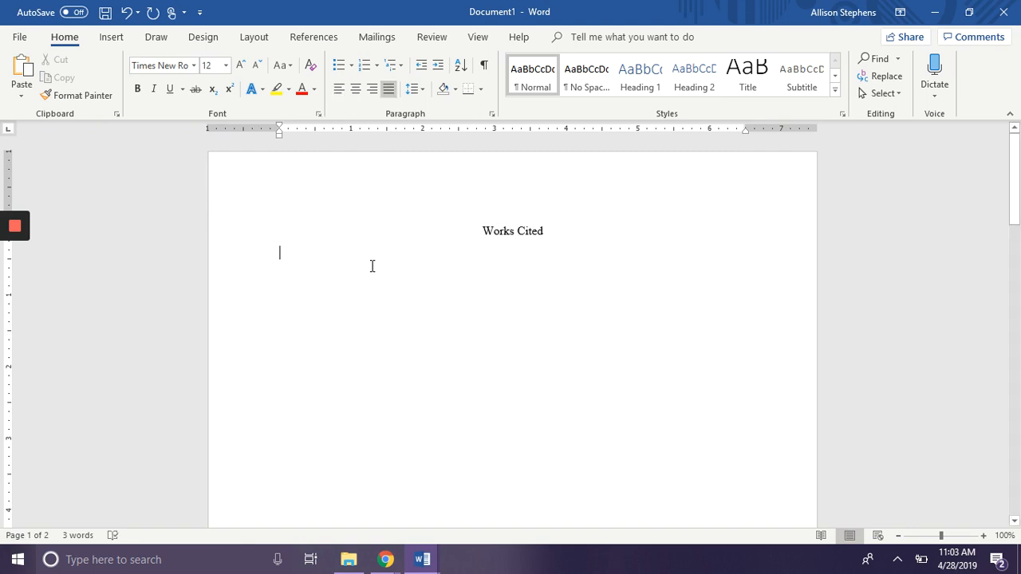
Paste the copied citation below the Works Cited heading with the Merge Formatting option
right_click(292, 250)
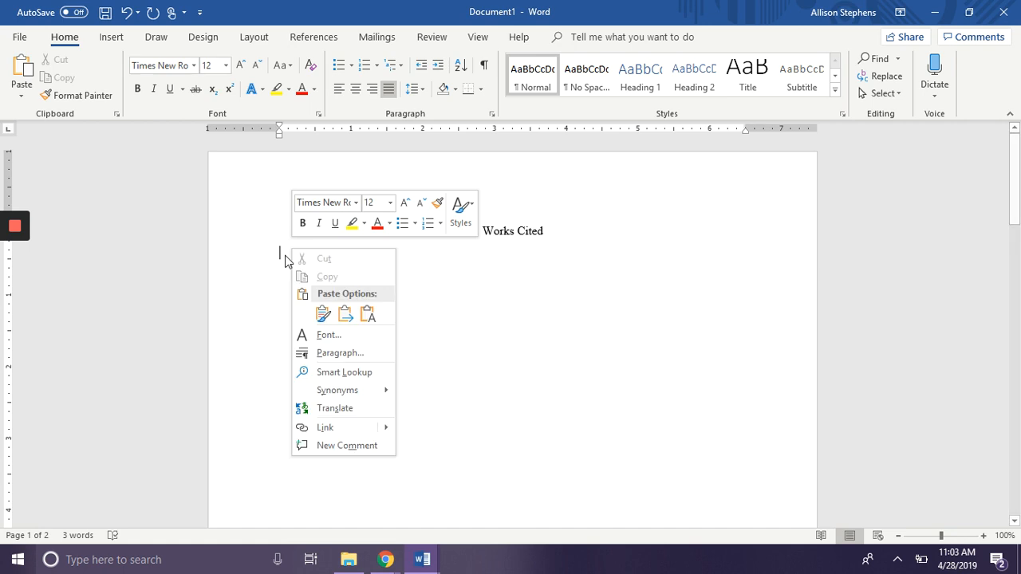
click(369, 315)
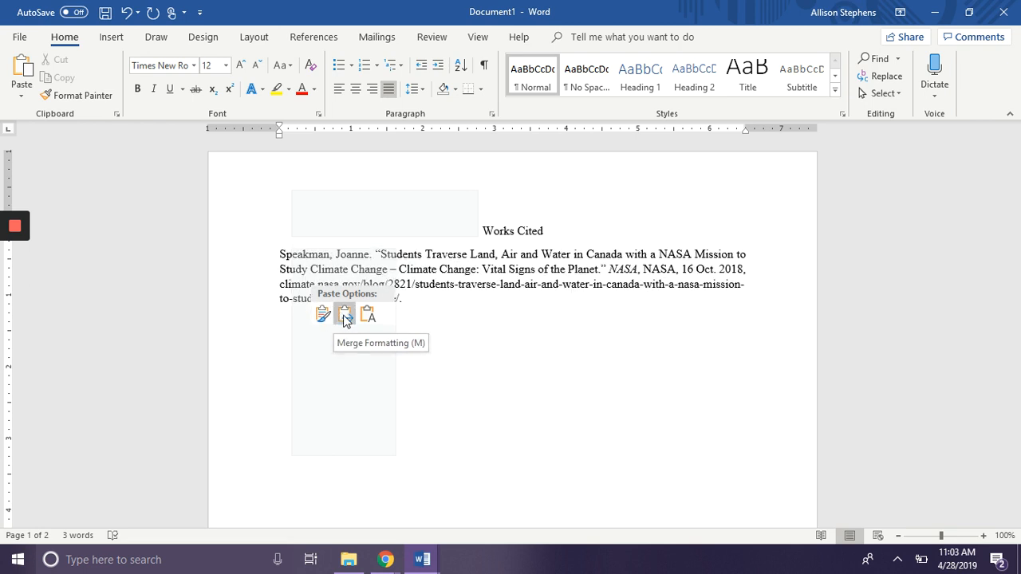
click(343, 315)
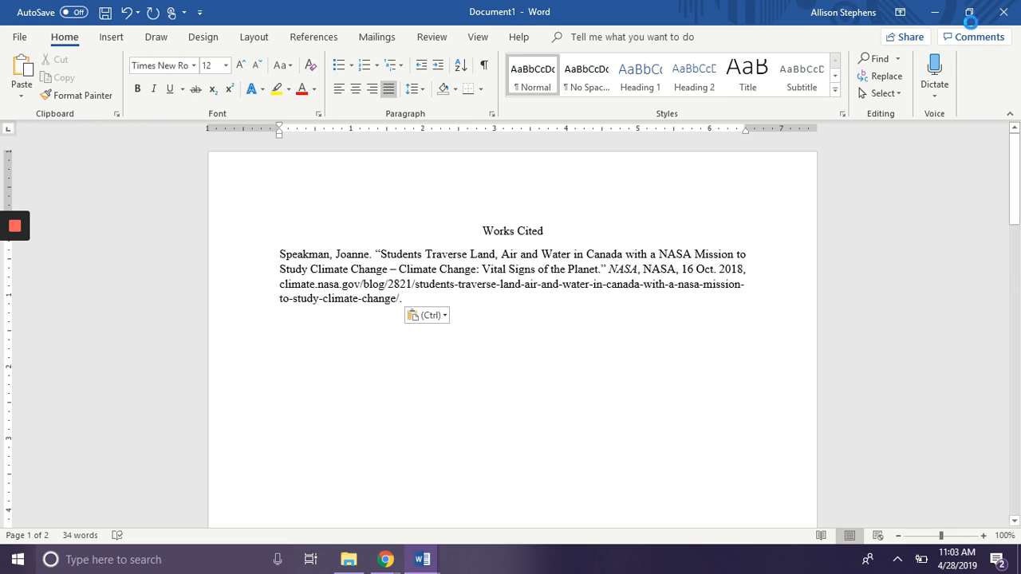
Shrink the Word window and bring up the Purdue OWL window beside it to compare the citation with the guide
click(970, 13)
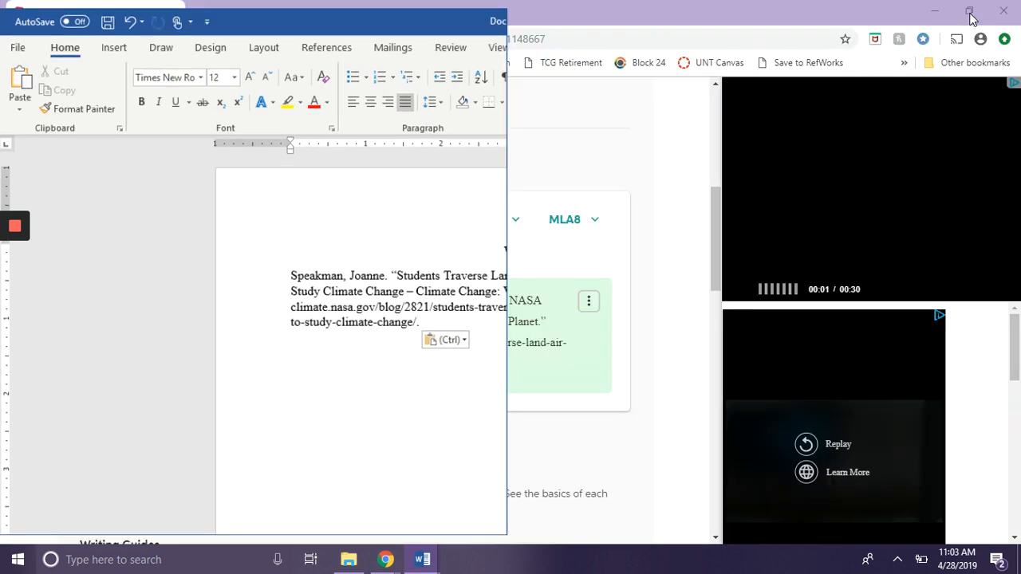
drag(517, 315, 654, 310)
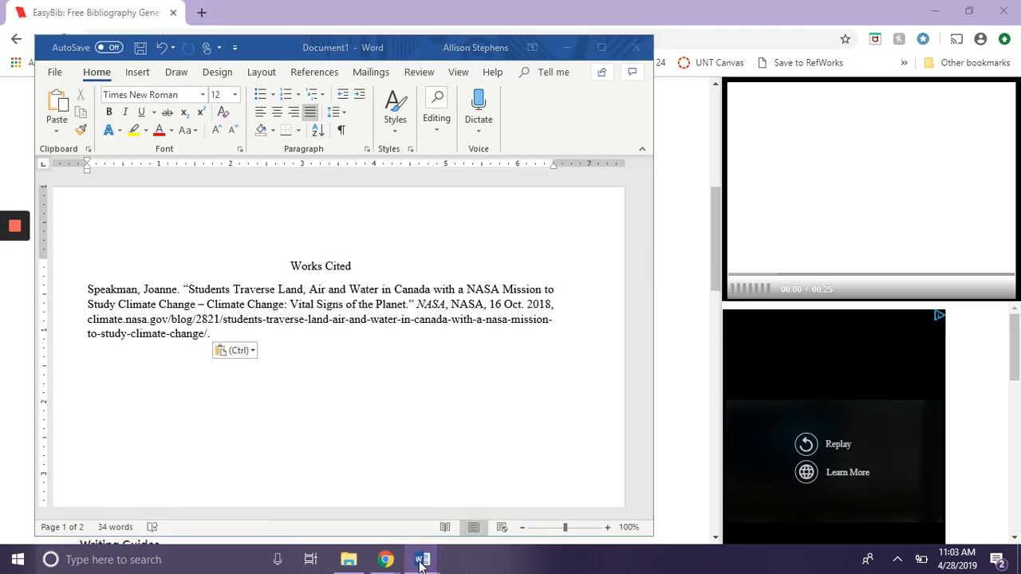
mouse_move(390, 563)
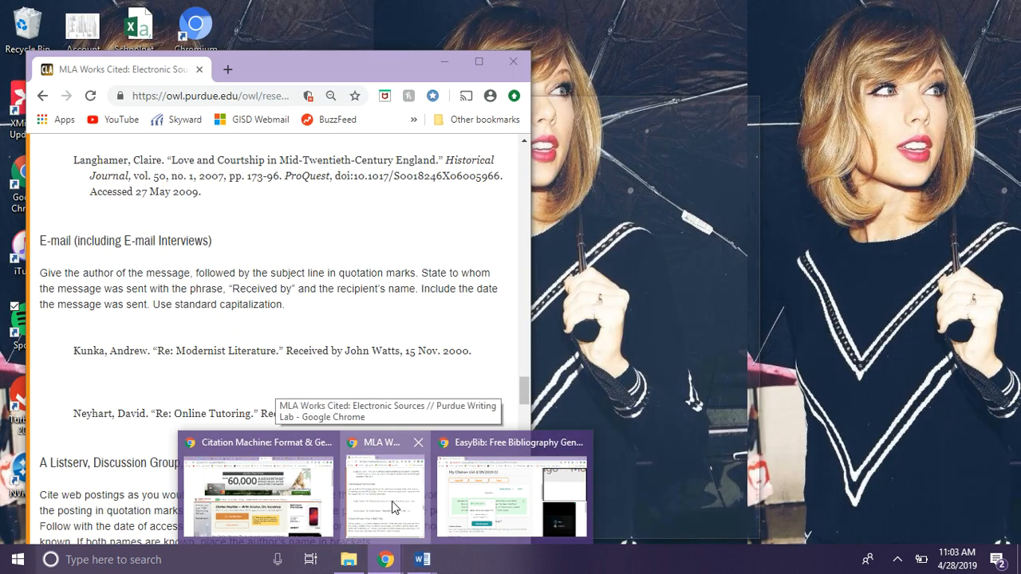
click(391, 502)
drag(380, 65, 799, 37)
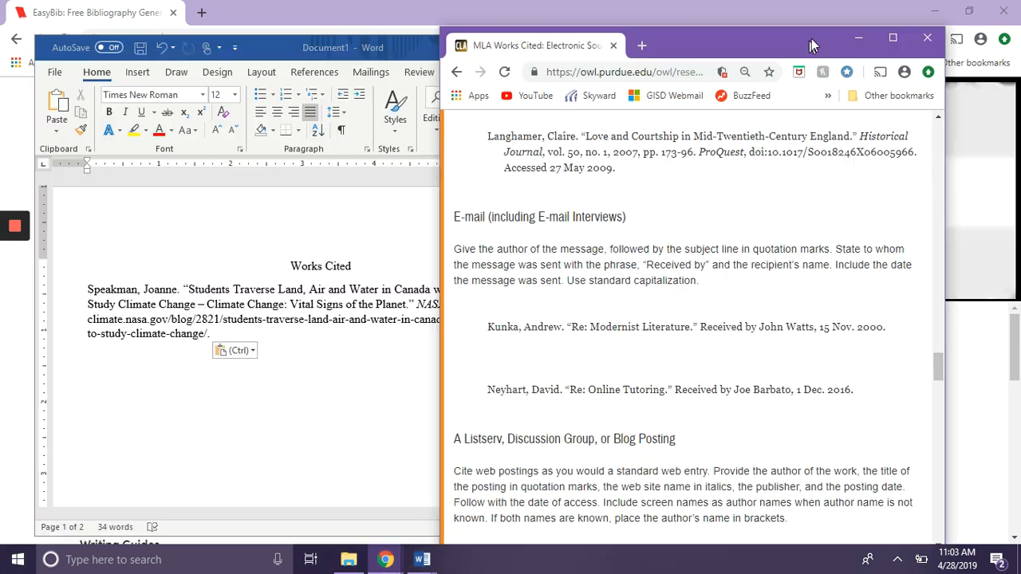
Narrow the Document1 window and place it side by side with the Purdue OWL window without overlap
drag(403, 51, 332, 39)
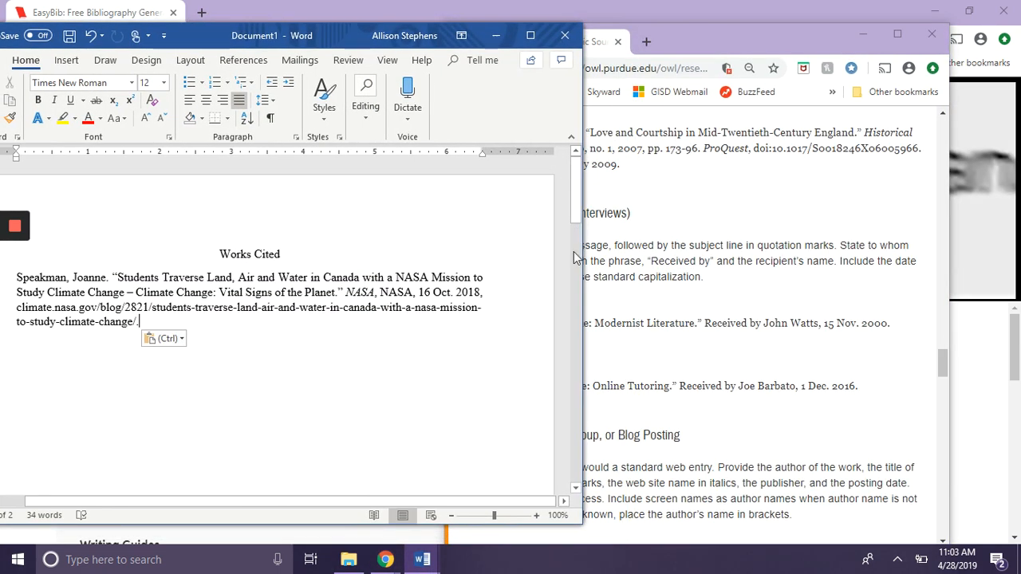
drag(529, 310, 468, 310)
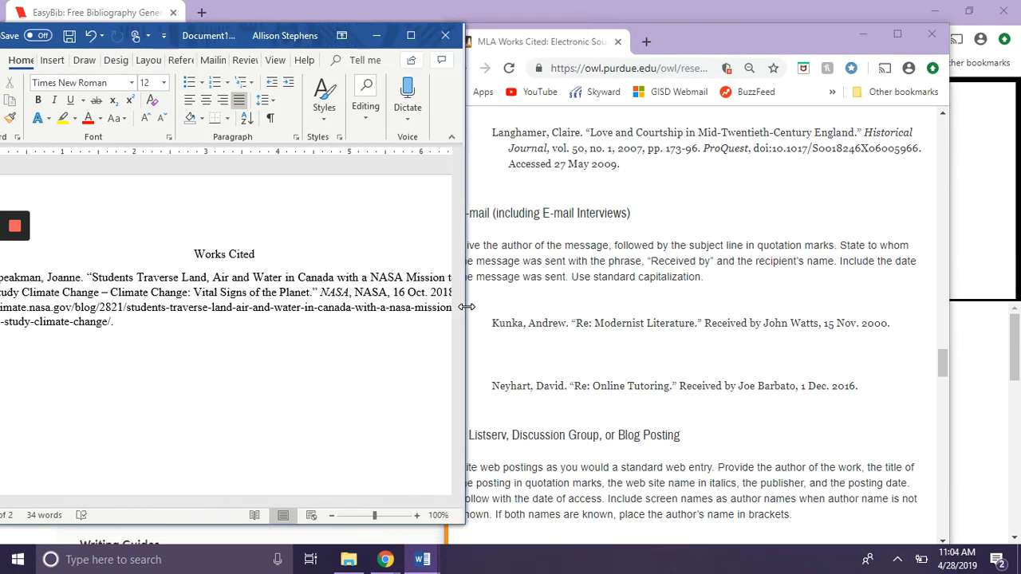
click(714, 36)
key(super+Right)
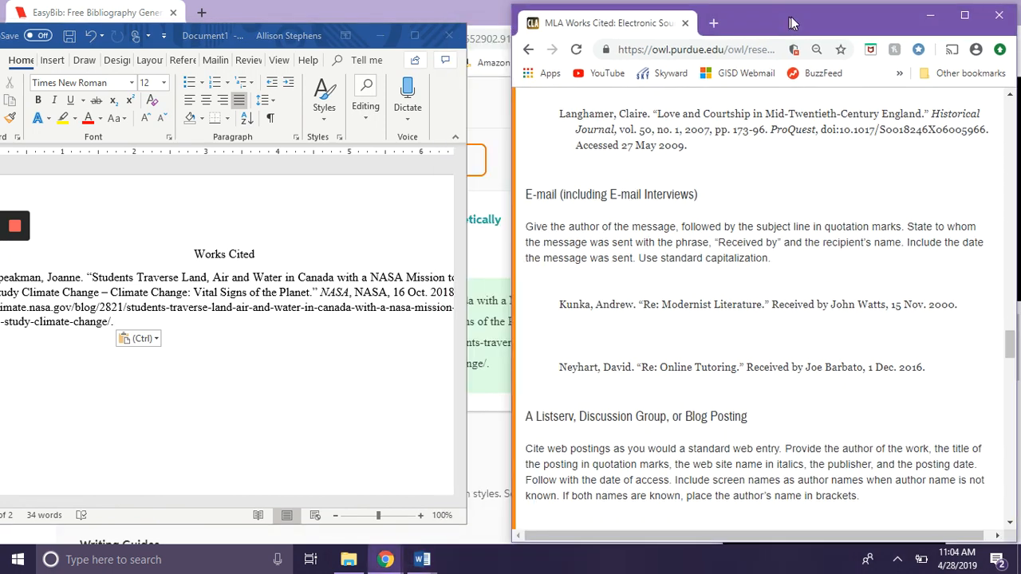
click(320, 35)
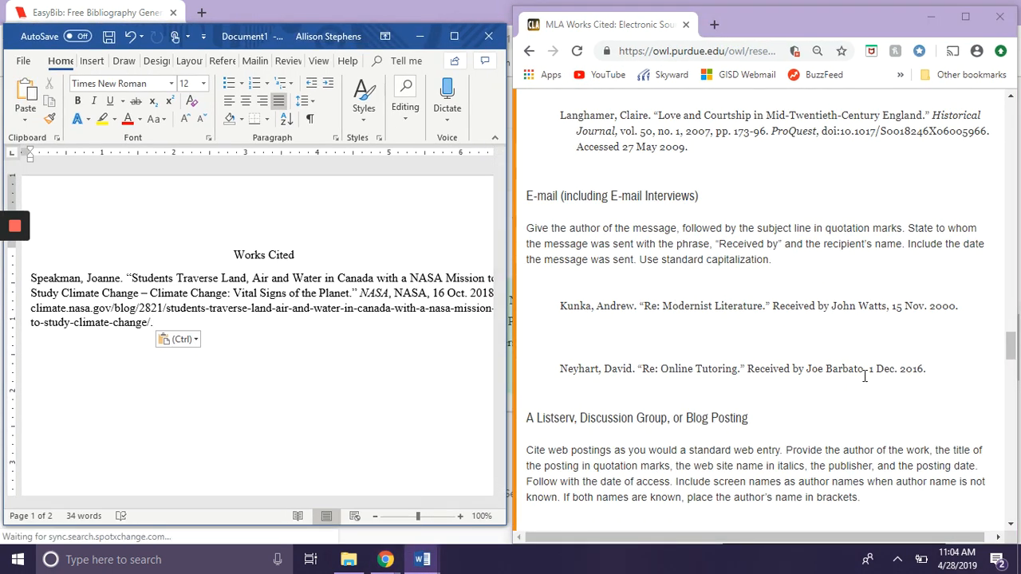
Compare the pasted citation with Purdue OWL's template and example for a listserv, discussion group or blog posting
drag(1012, 352, 1013, 373)
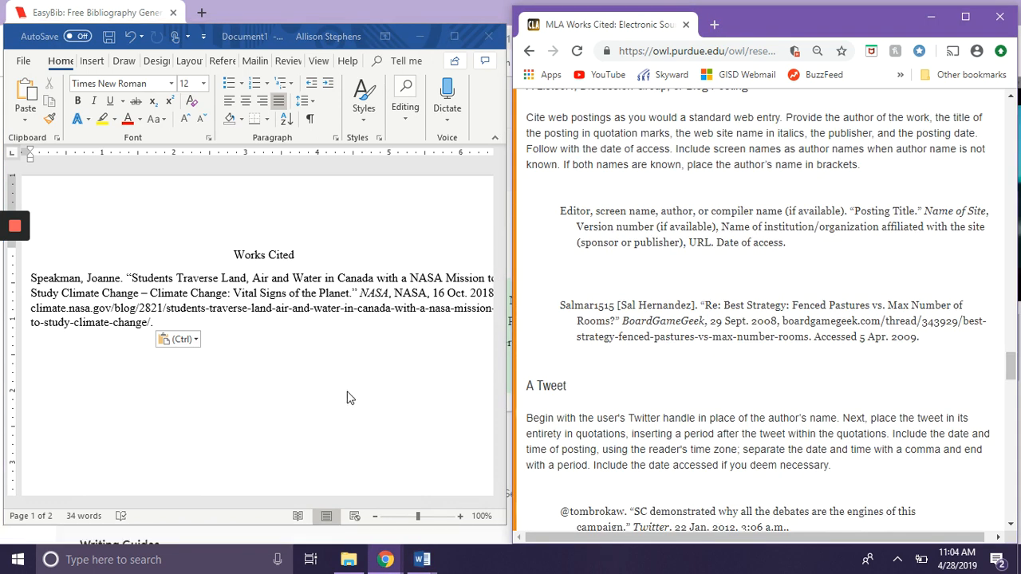
click(292, 435)
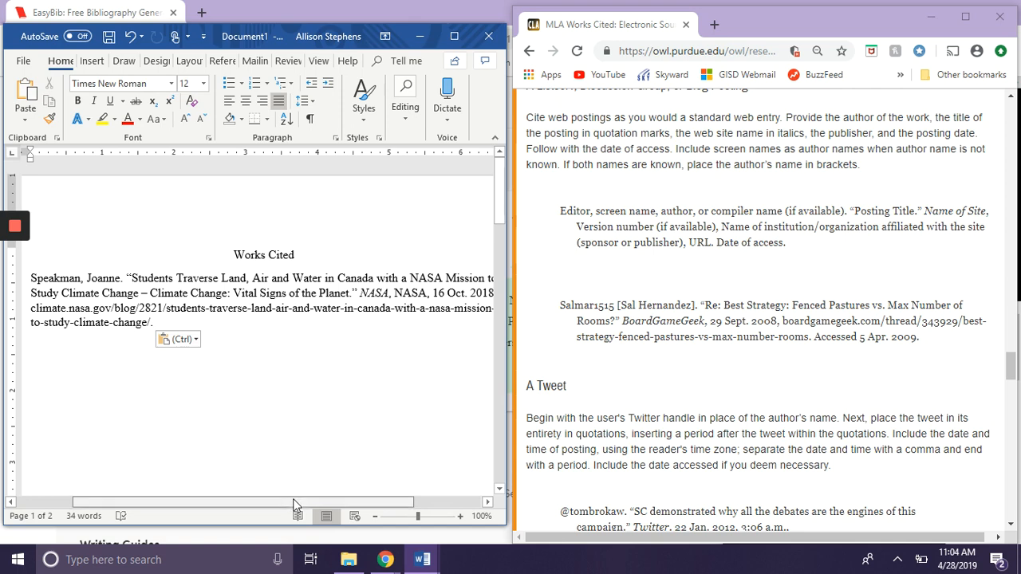
drag(292, 502, 320, 508)
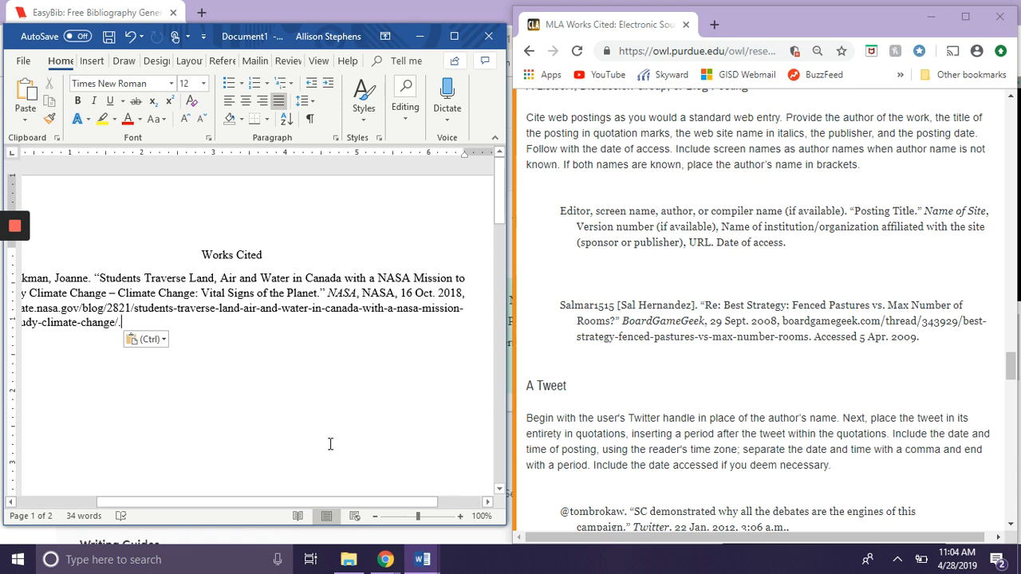
mouse_move(387, 505)
mouse_down()
mouse_move(305, 508)
mouse_move(392, 500)
mouse_up()
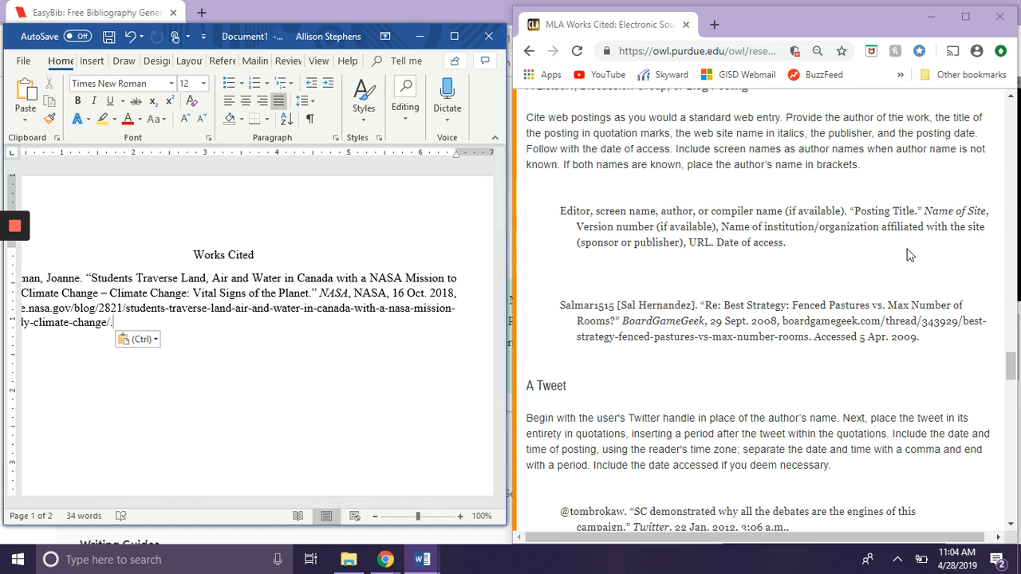
click(489, 573)
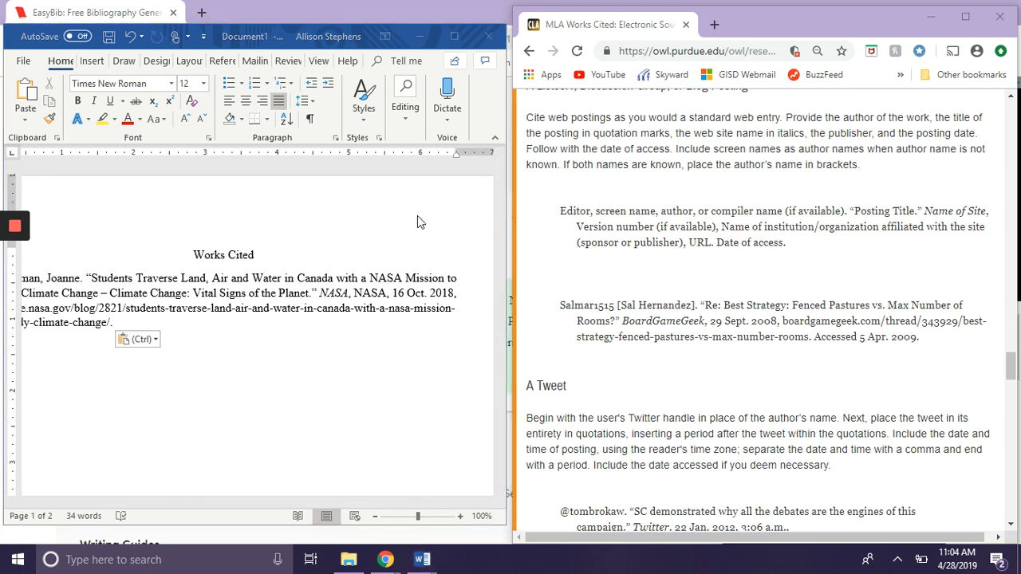
click(369, 233)
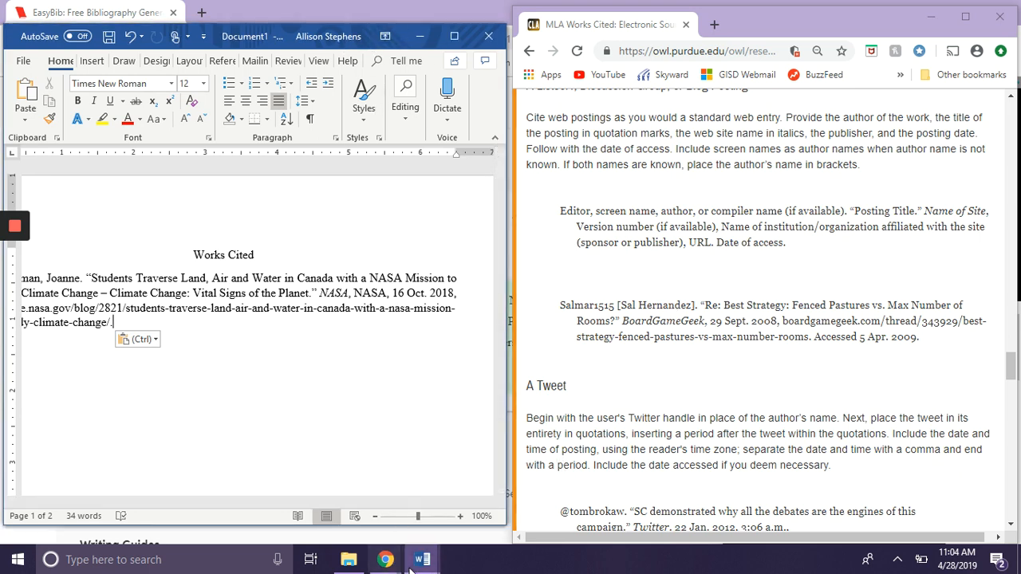
click(386, 559)
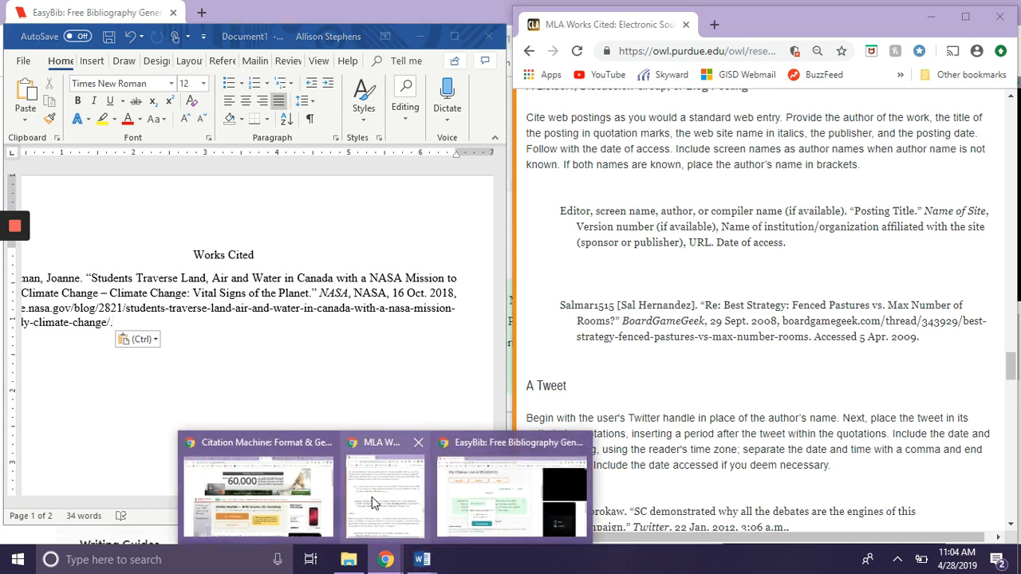
click(372, 501)
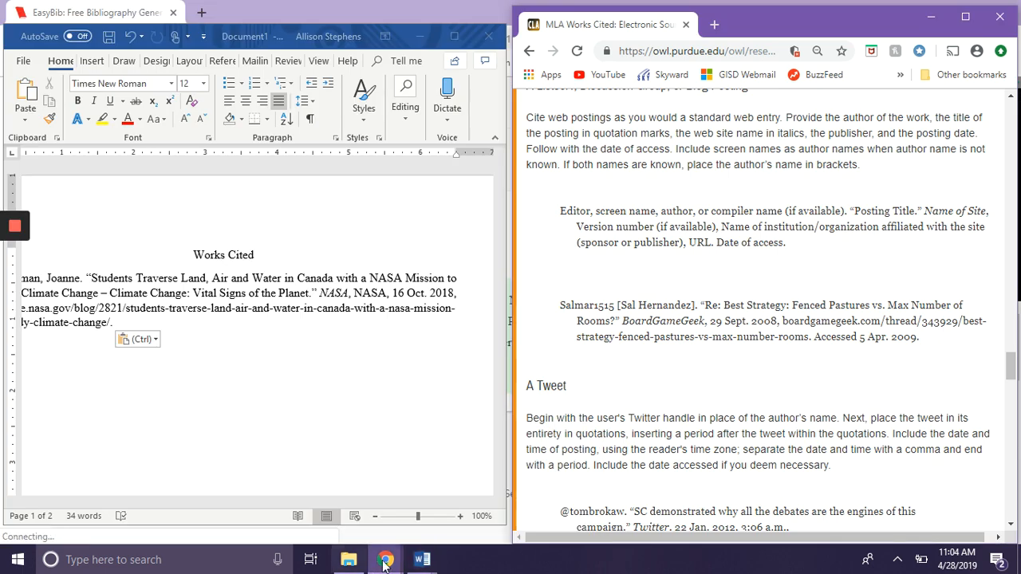
click(386, 559)
click(558, 483)
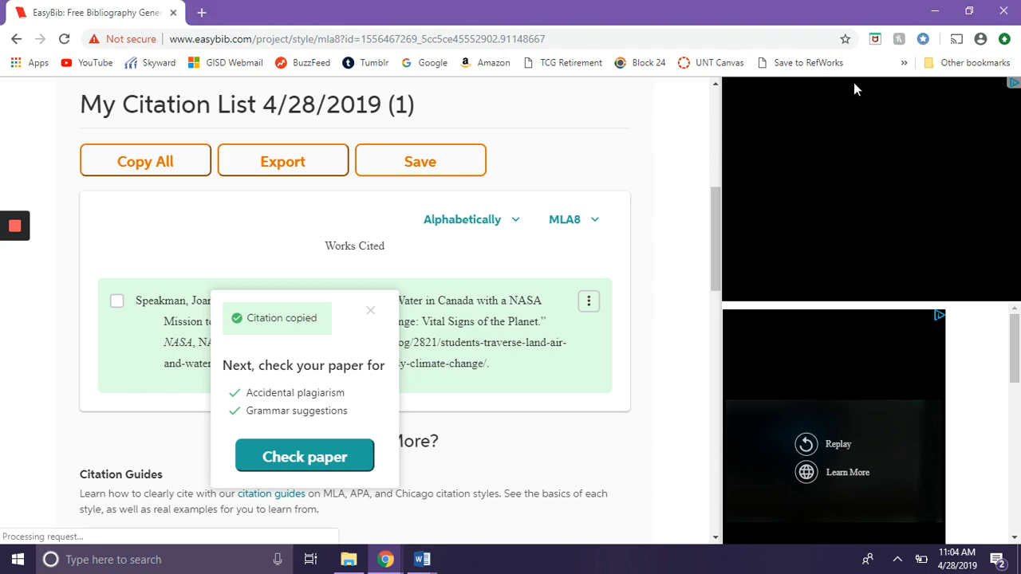
click(935, 11)
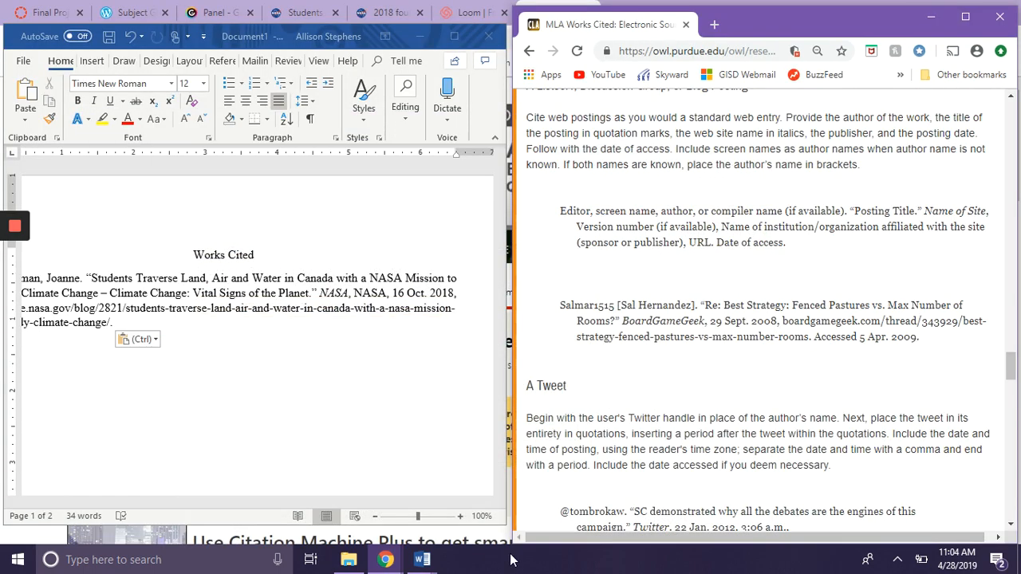
Check the blog's name at the top of the NASA article page and return to the Word and Purdue OWL windows
mouse_move(385, 559)
mouse_move(378, 511)
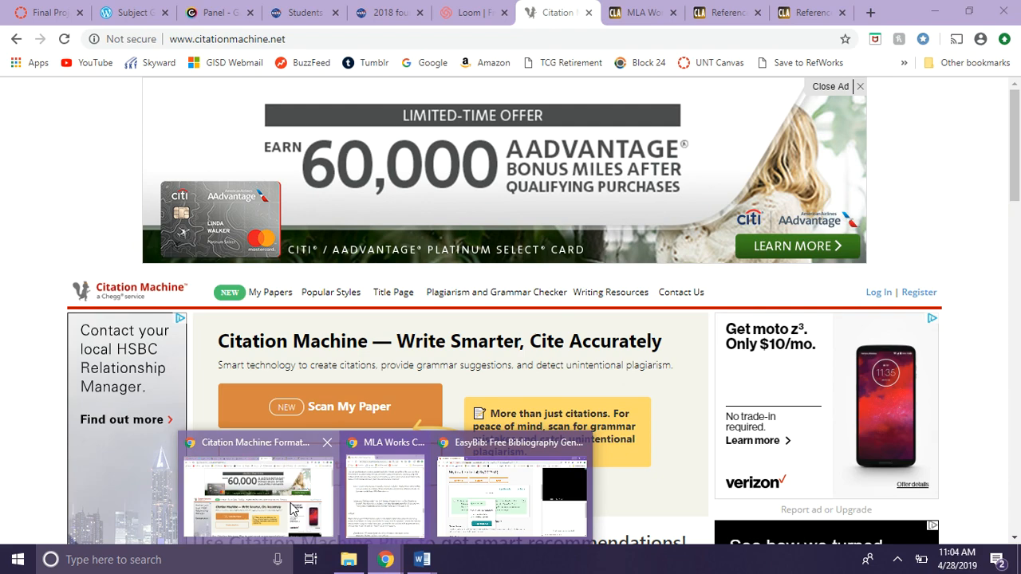
click(258, 495)
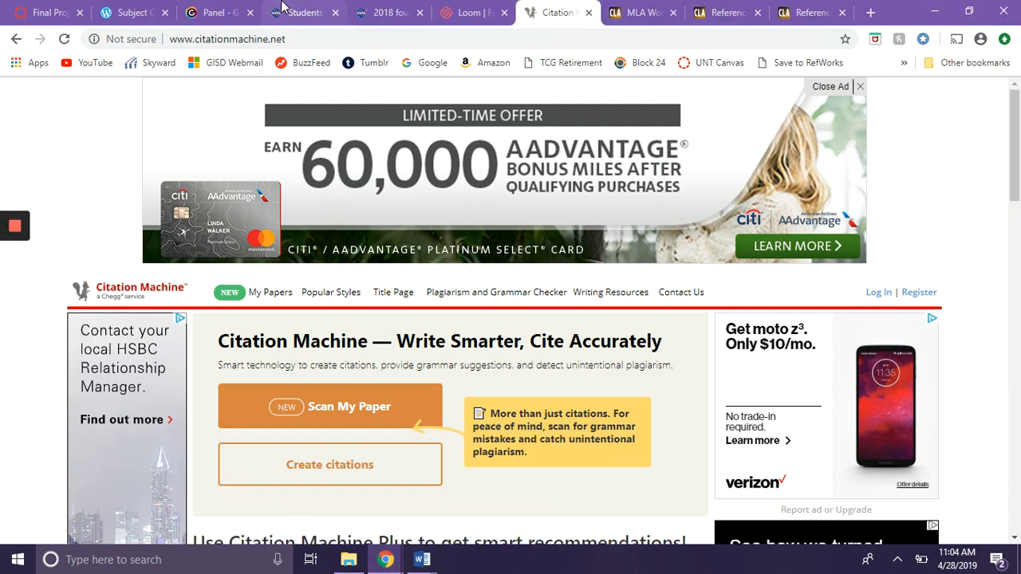
click(282, 8)
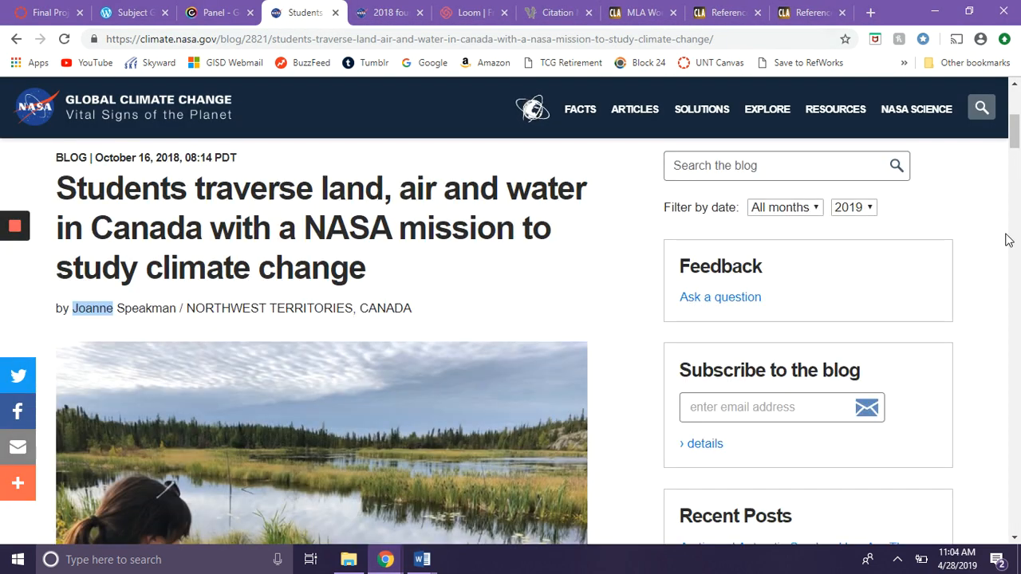
mouse_move(1014, 132)
mouse_down()
mouse_move(1020, 106)
mouse_move(1018, 115)
mouse_up()
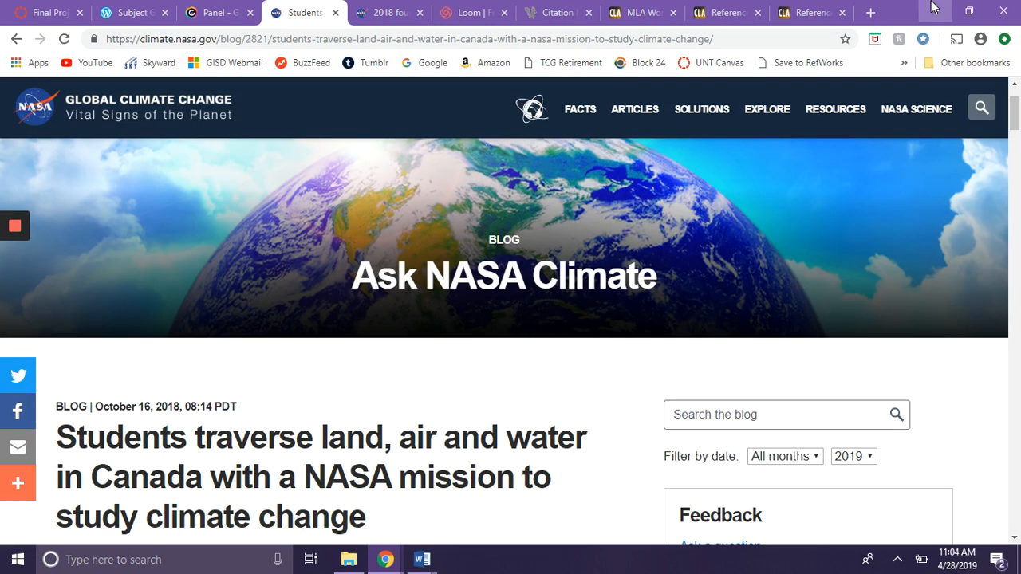
click(935, 12)
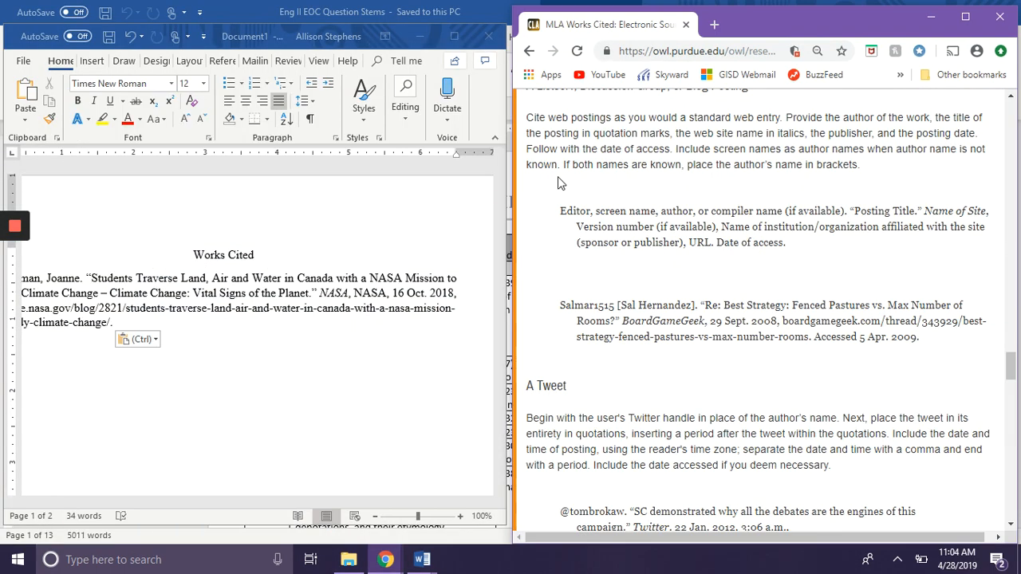
Change the italic website name in the citation to "Ask NASA Climate" and italicize the added word "Ask"
click(321, 294)
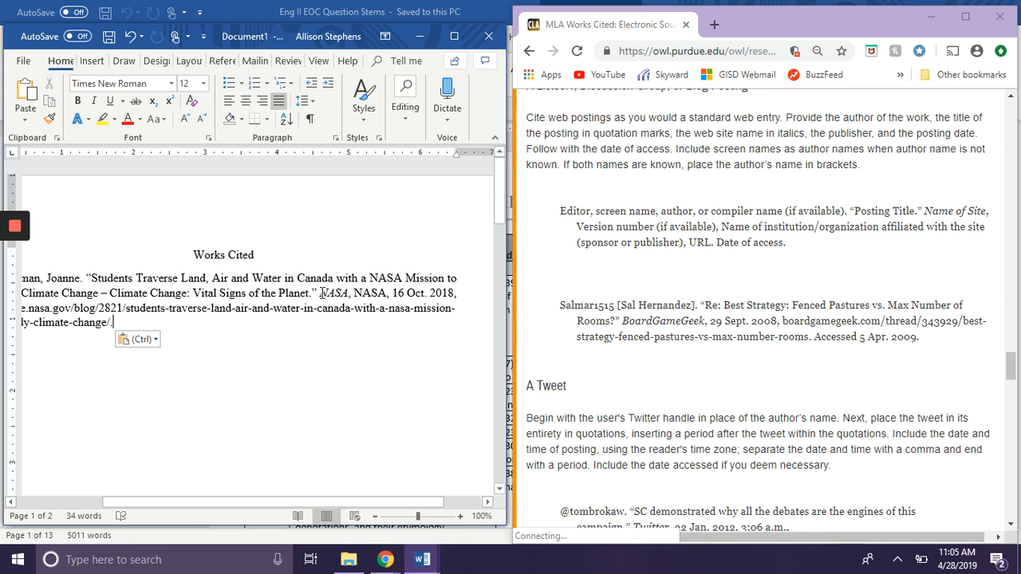
text(Ask)
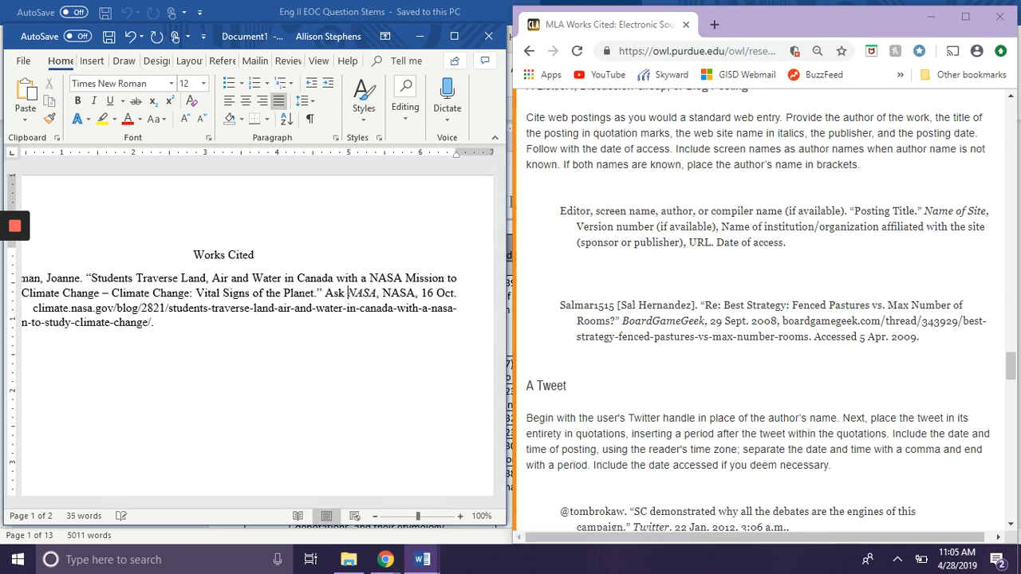
click(377, 293)
text(Climat)
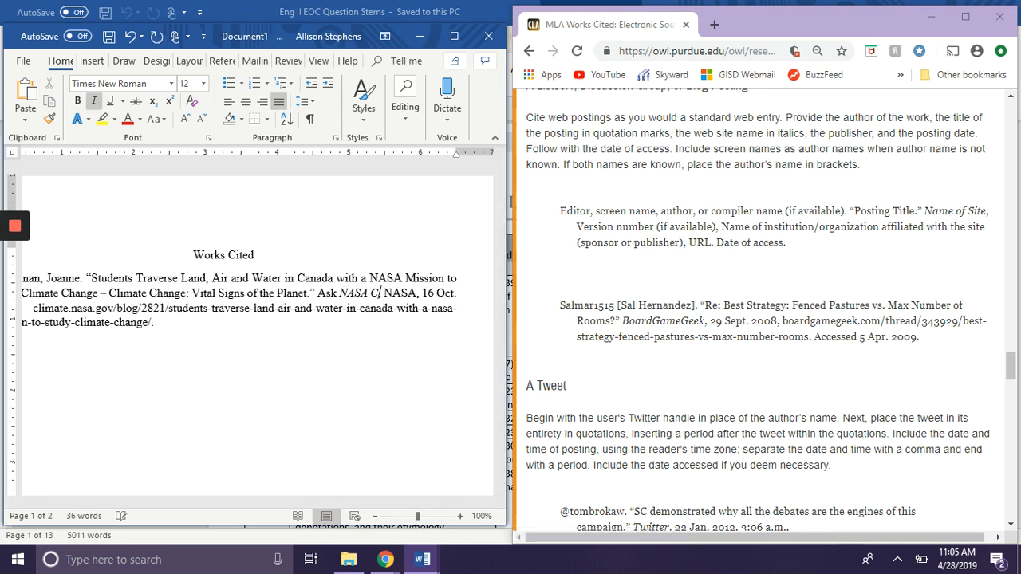
text(e,)
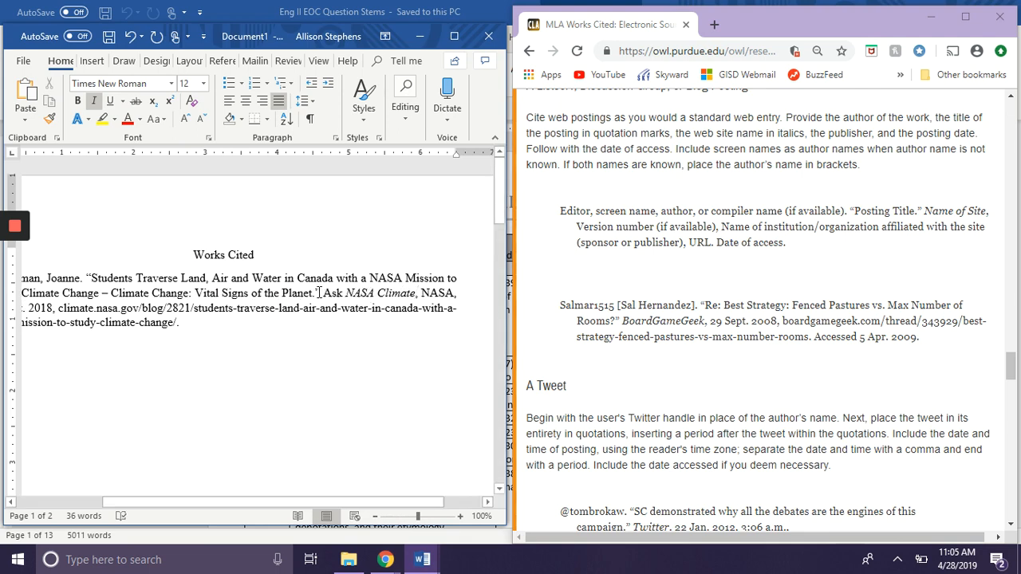
double_click(327, 293)
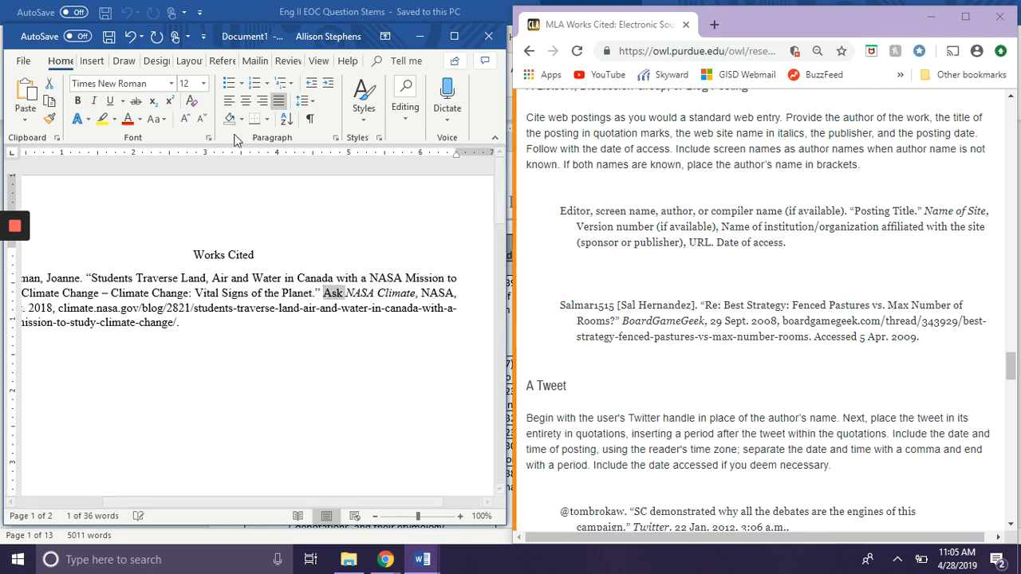
click(94, 102)
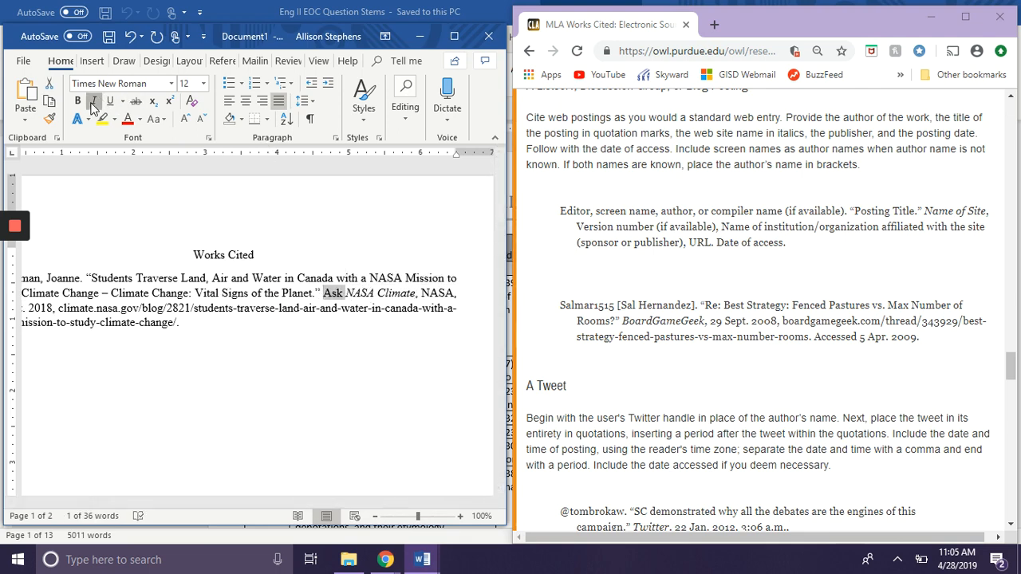
click(407, 293)
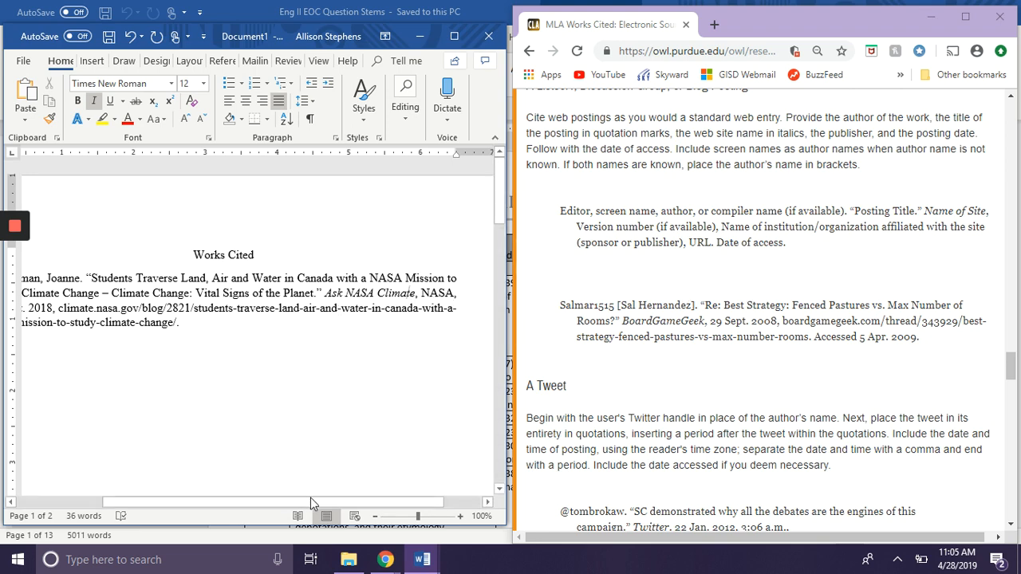
Add the access date "Accessed 28 Apr. 2018." after the URL at the end of the citation
scroll(303, 501, left, 5)
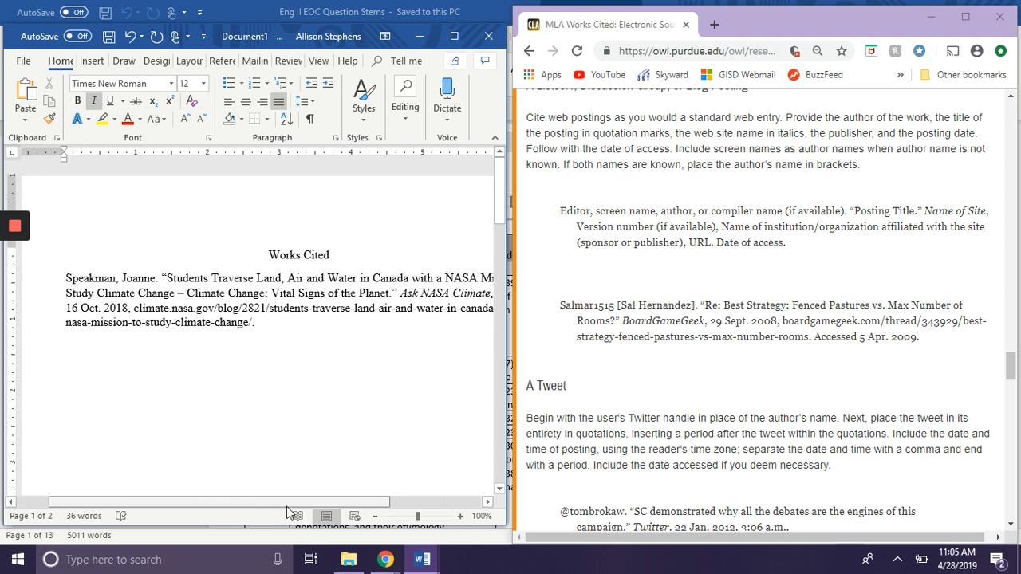
drag(288, 510, 348, 508)
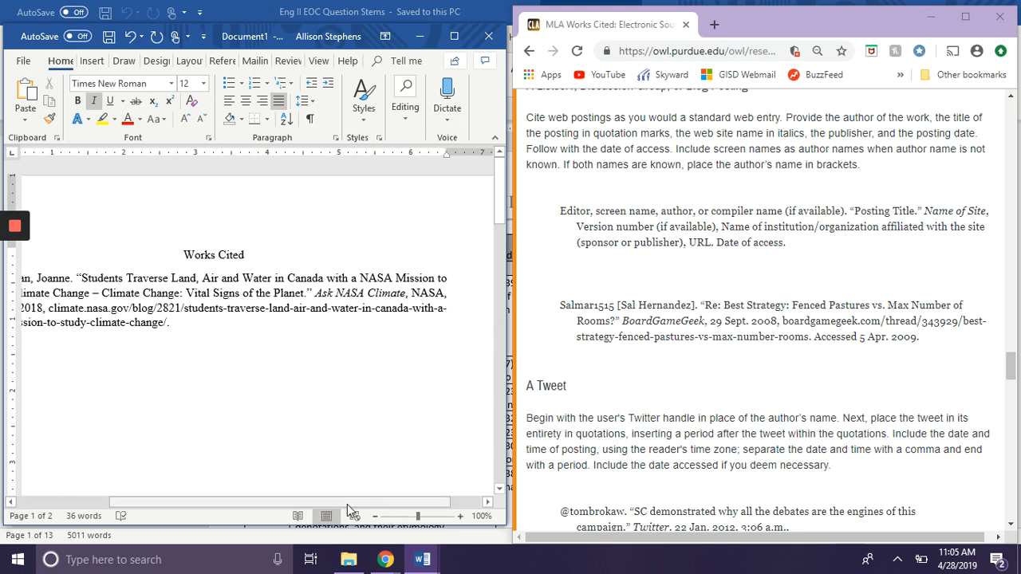
click(205, 329)
text(Accessed)
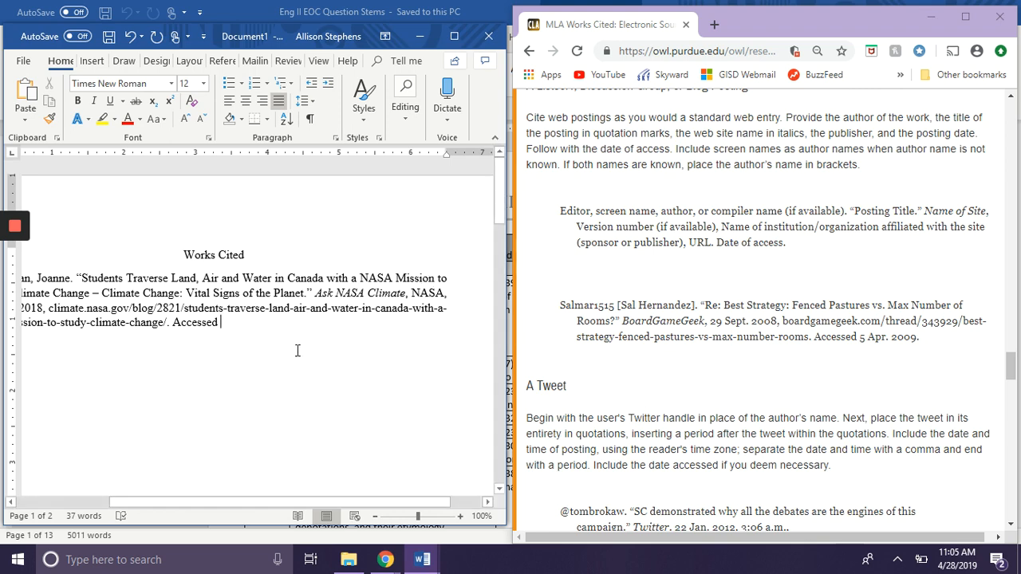
text(28)
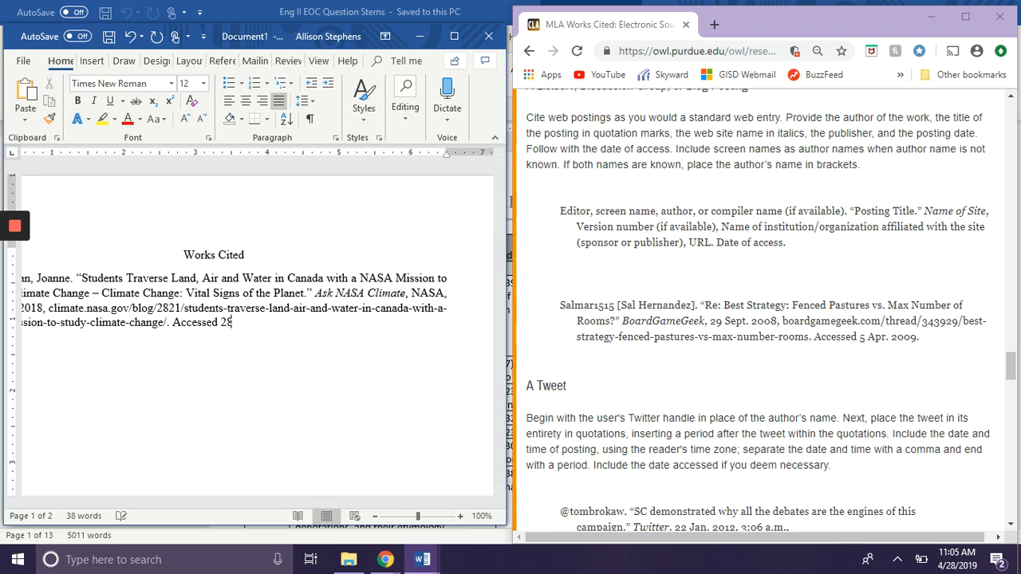
text( Apr. 2018.)
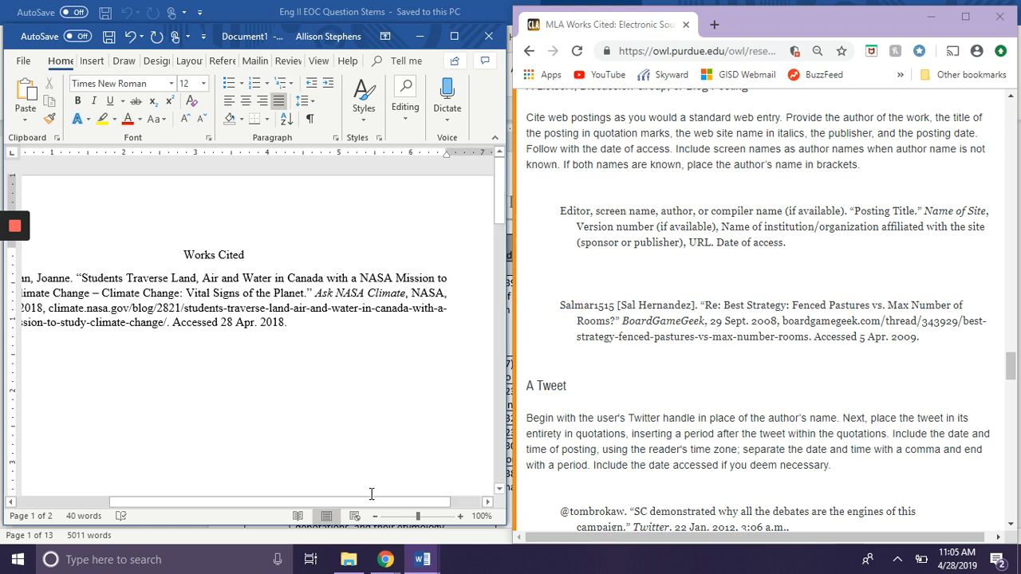
Maximize the document window and give the whole citation double line spacing with no added space between paragraphs of the same style
drag(356, 504, 296, 503)
drag(382, 324, 53, 278)
click(454, 36)
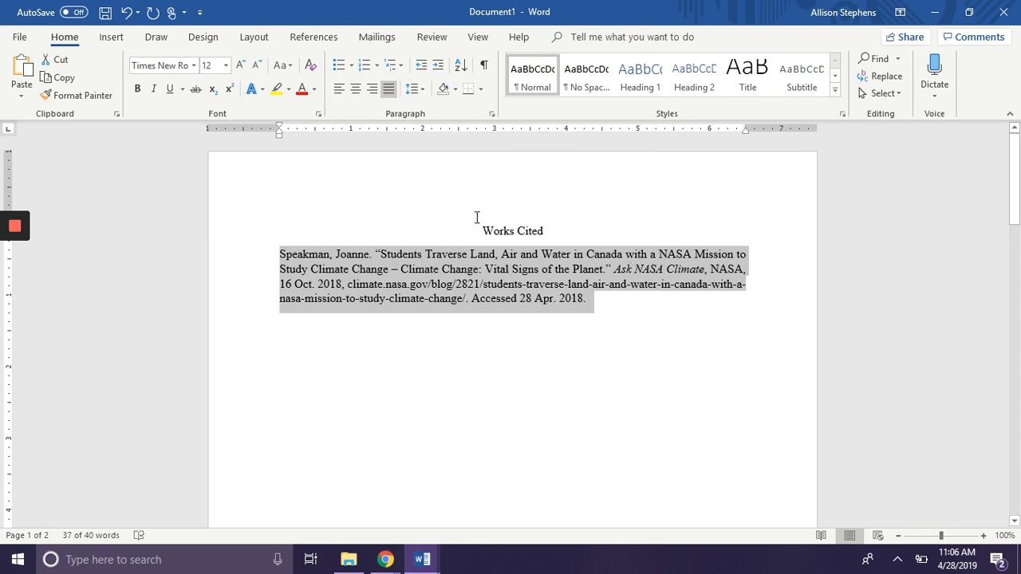
click(491, 115)
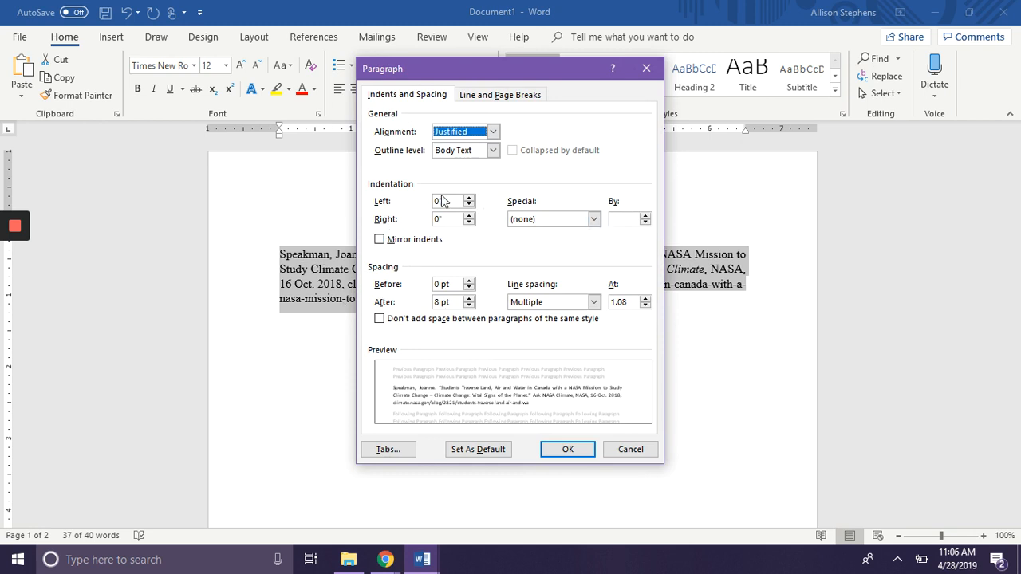
click(380, 319)
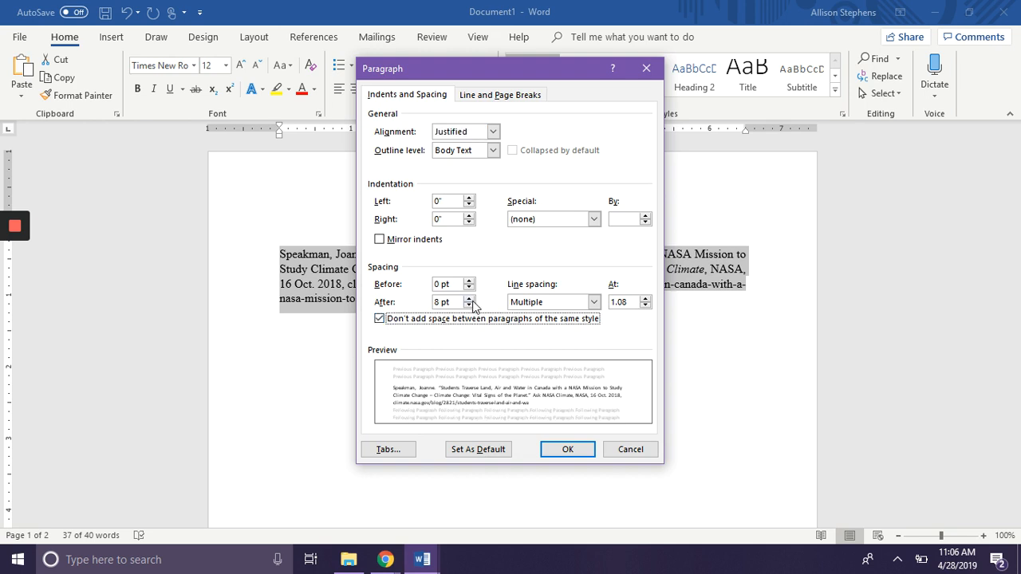
click(594, 301)
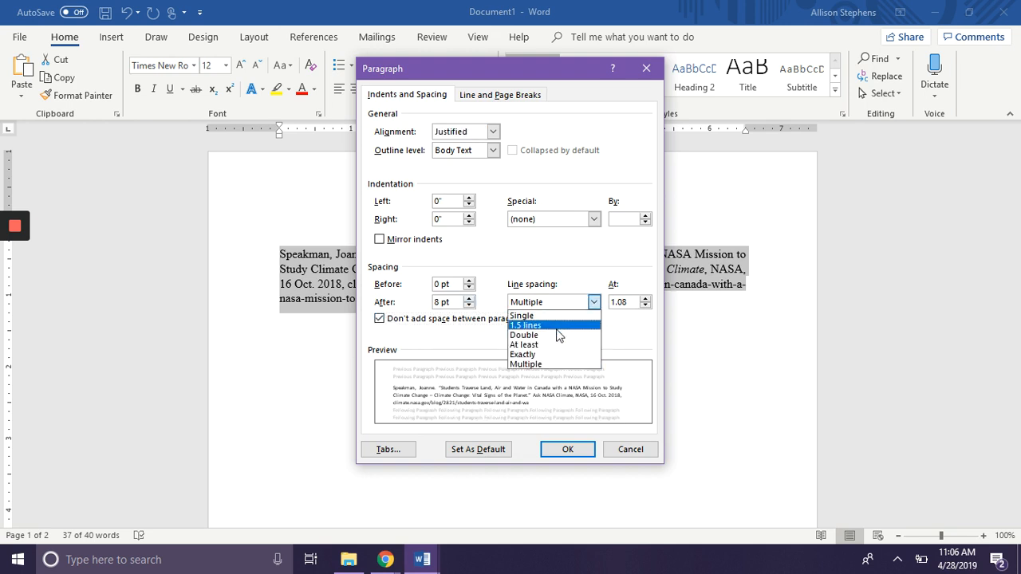
click(557, 335)
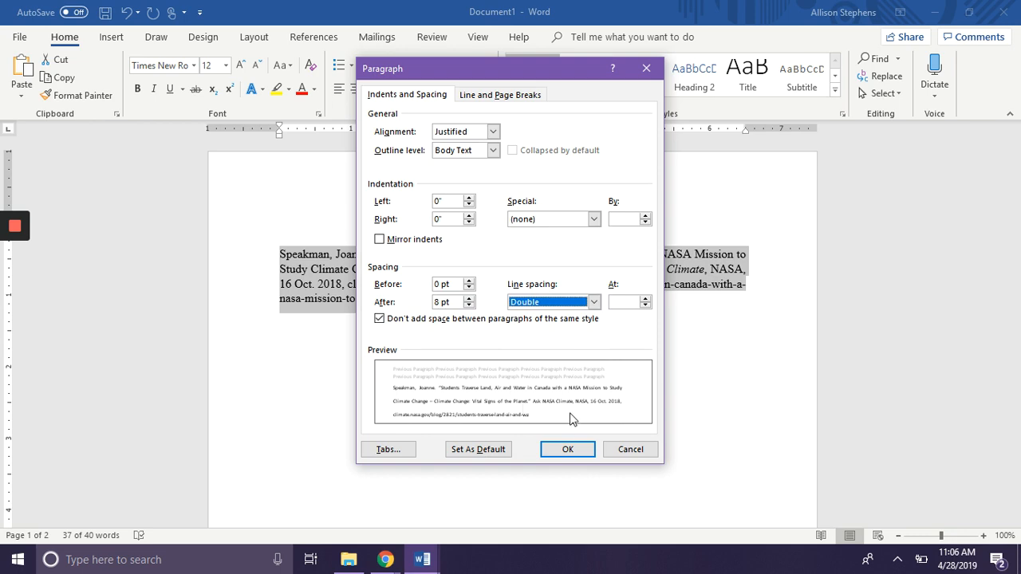
click(574, 448)
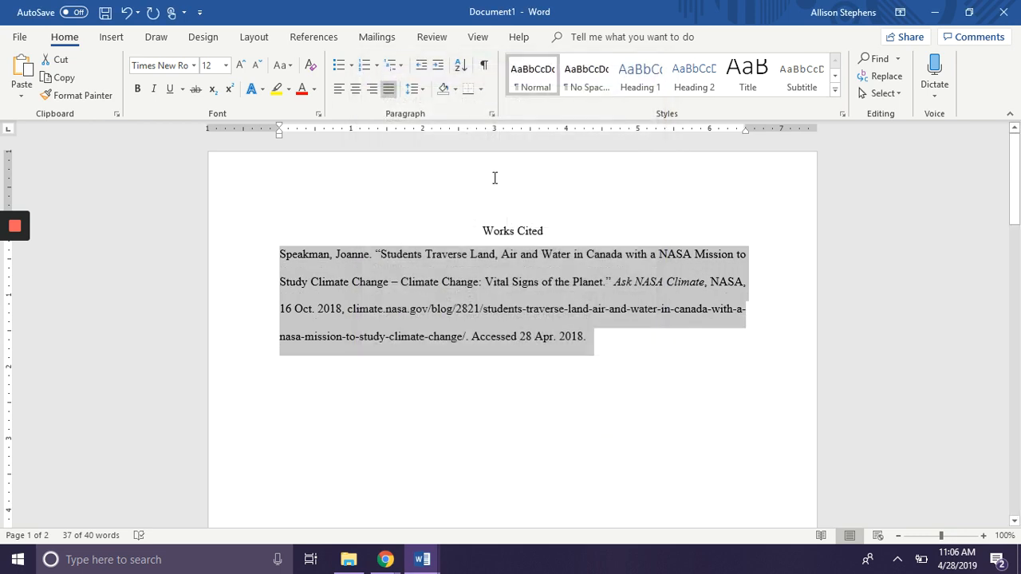
Apply a 0.5" hanging indent to the selected citation and deselect the text
click(492, 116)
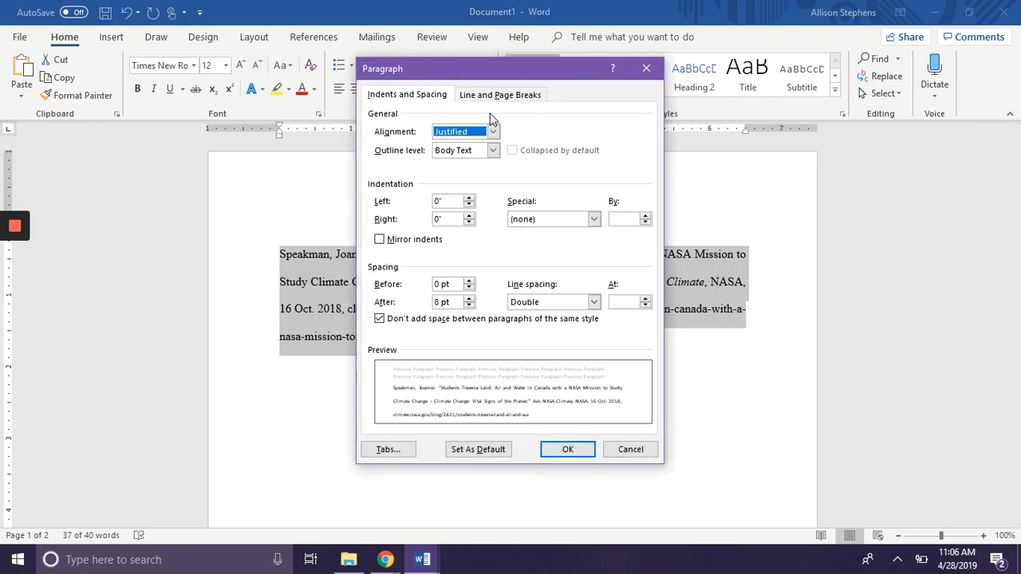
click(647, 73)
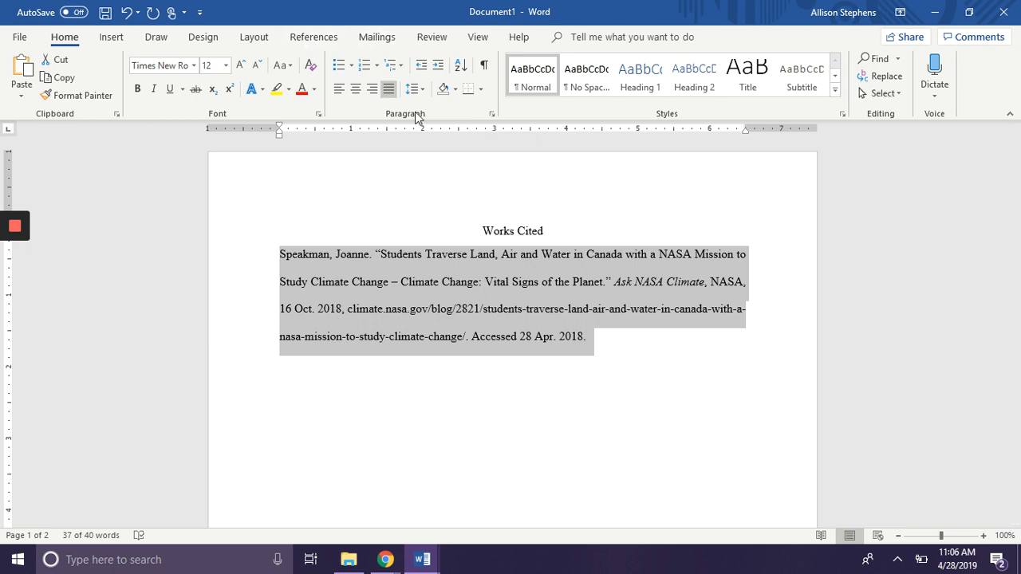
click(492, 115)
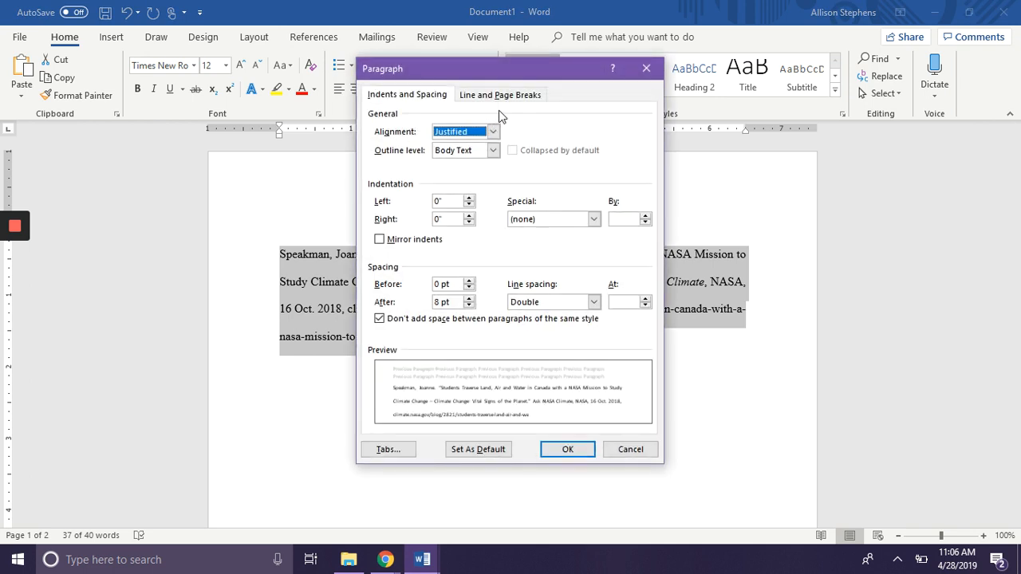
click(590, 219)
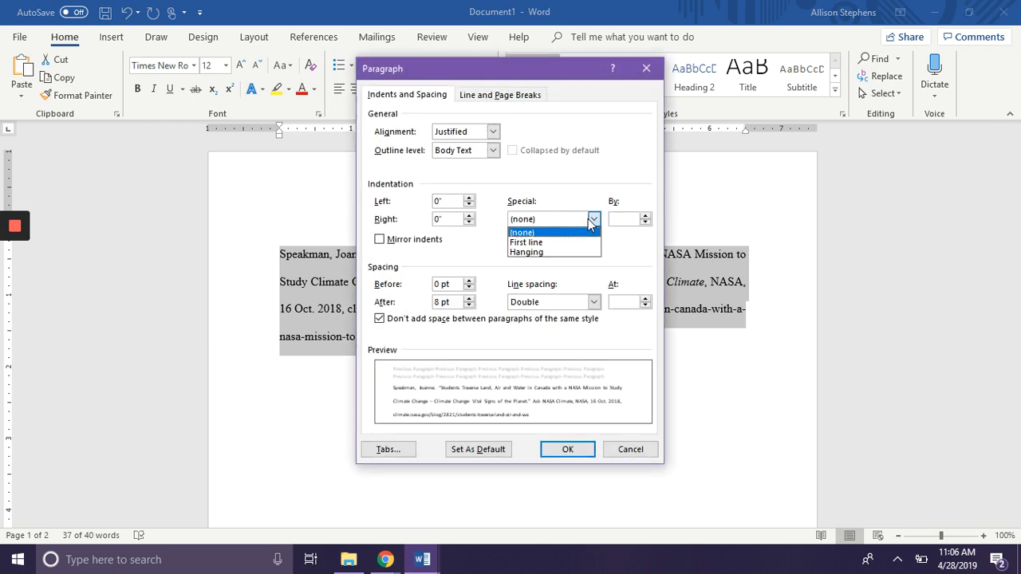
click(564, 252)
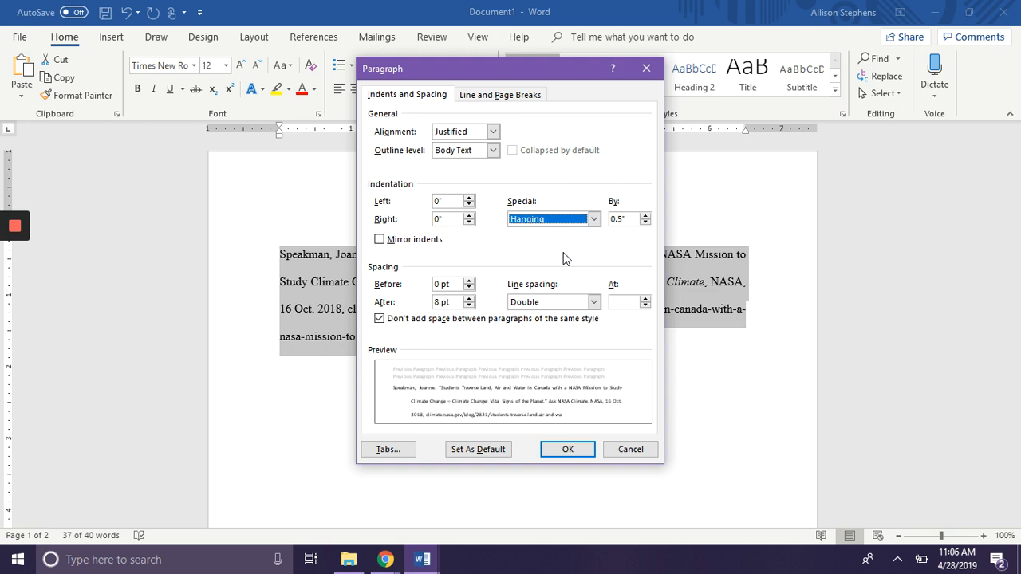
click(576, 450)
click(627, 311)
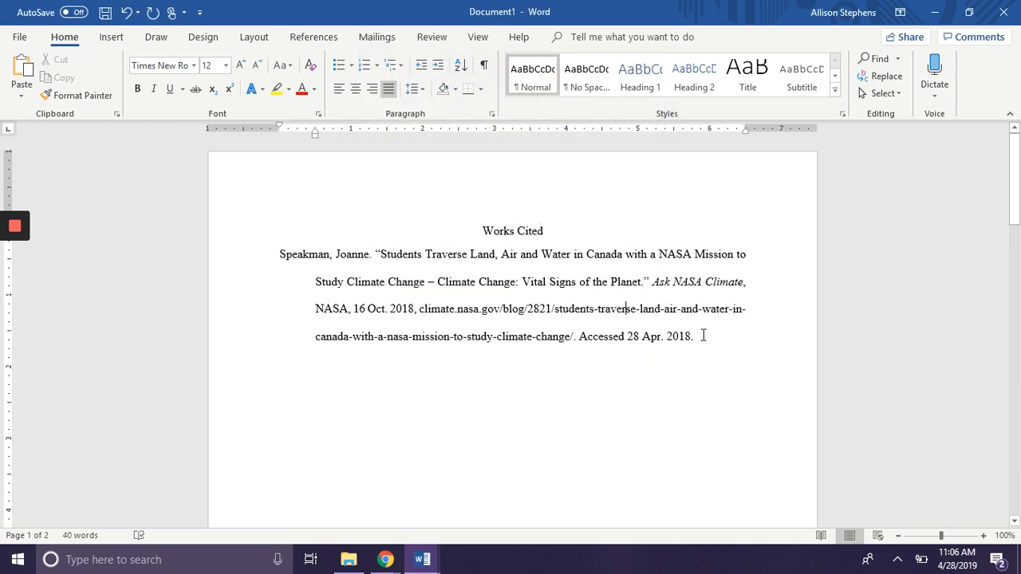